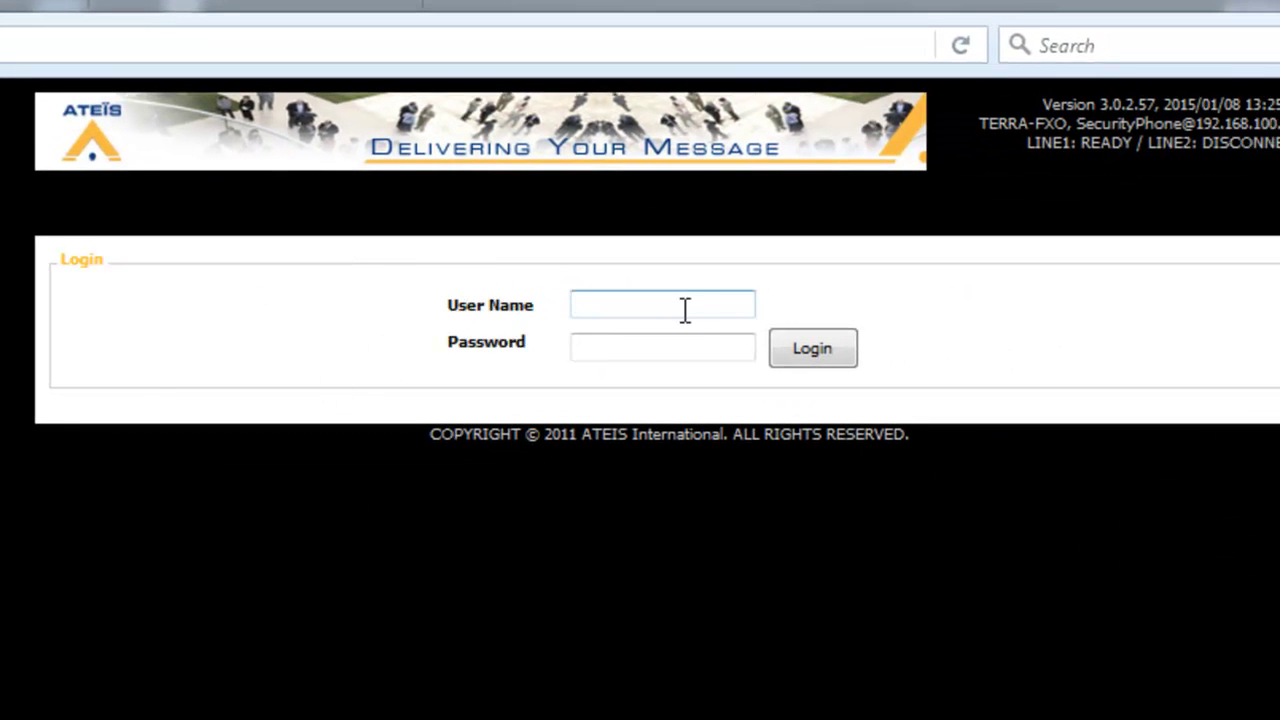
Log in to the TERRA-FXO as the administrator, entering the user name and password
left_click(683, 310)
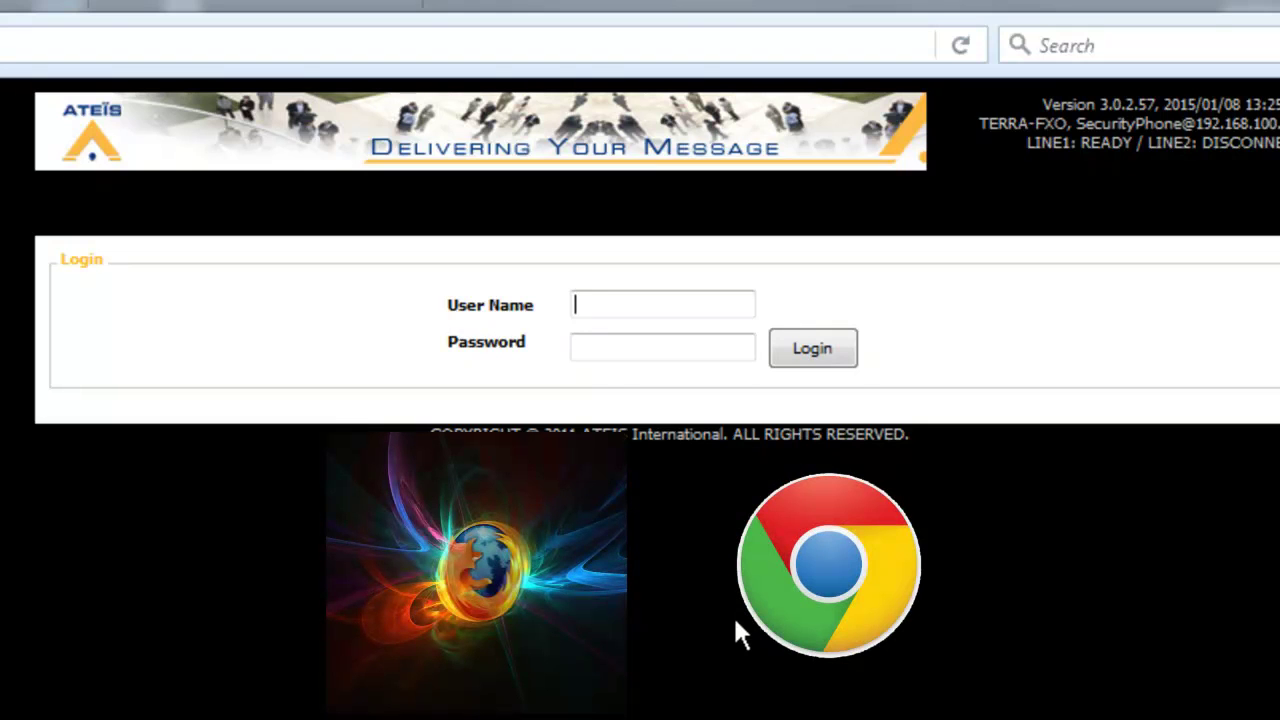
type("admin")
key("Tab")
type("admin")
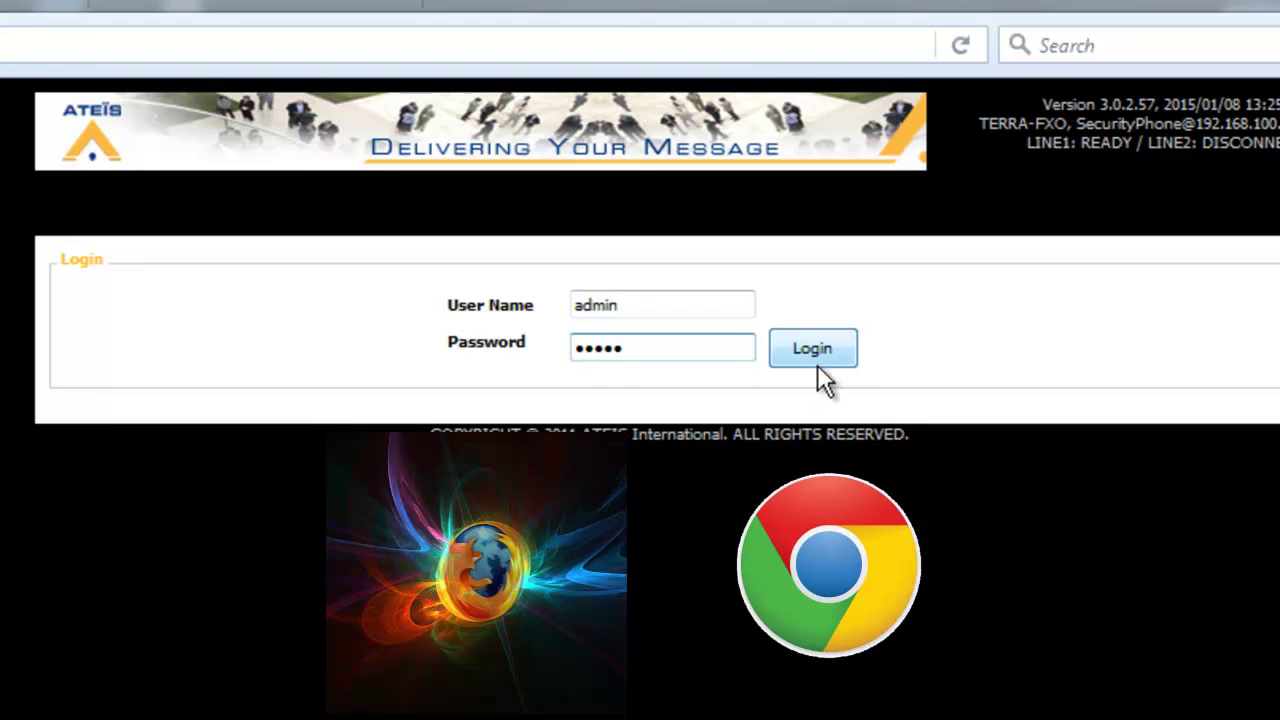
left_click(811, 348)
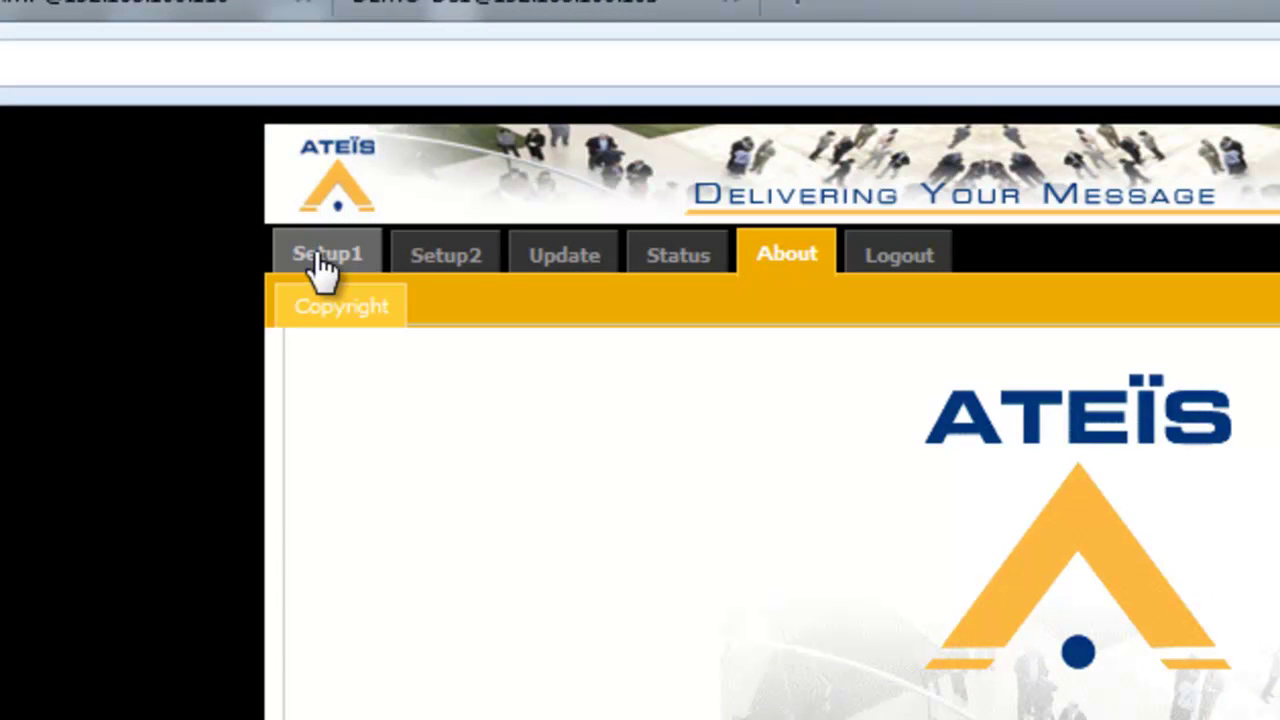
Show the Setup1 Device list with Terra-AMP, DEMO-DS1 and TMNet
left_click(320, 258)
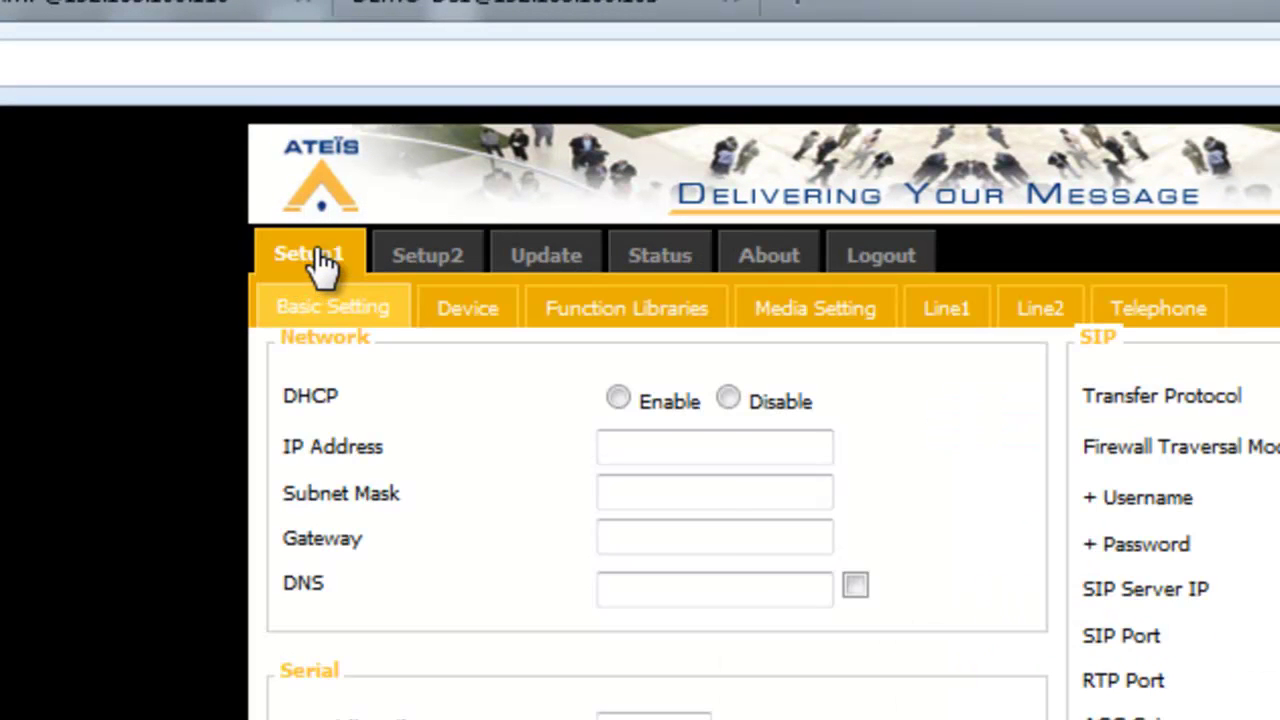
left_click(463, 315)
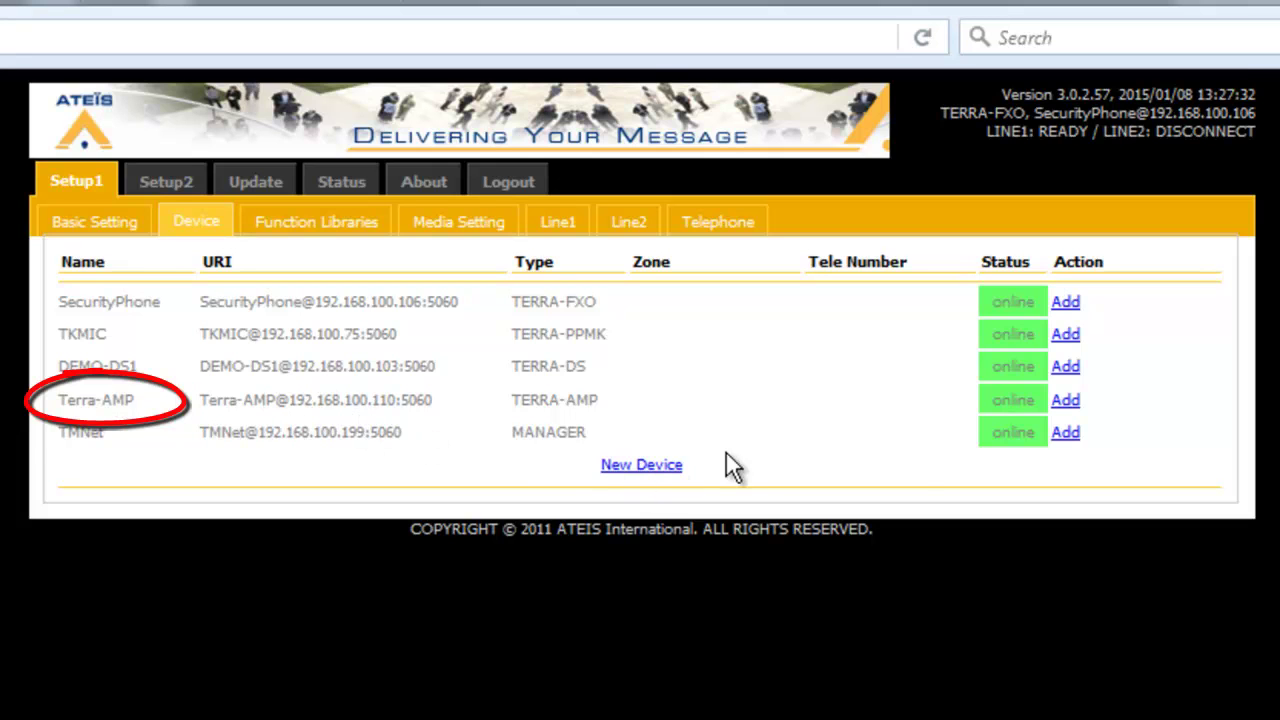
Add the Terra-AMP as device Zone-1 on zone 1 and save it
left_click(1066, 401)
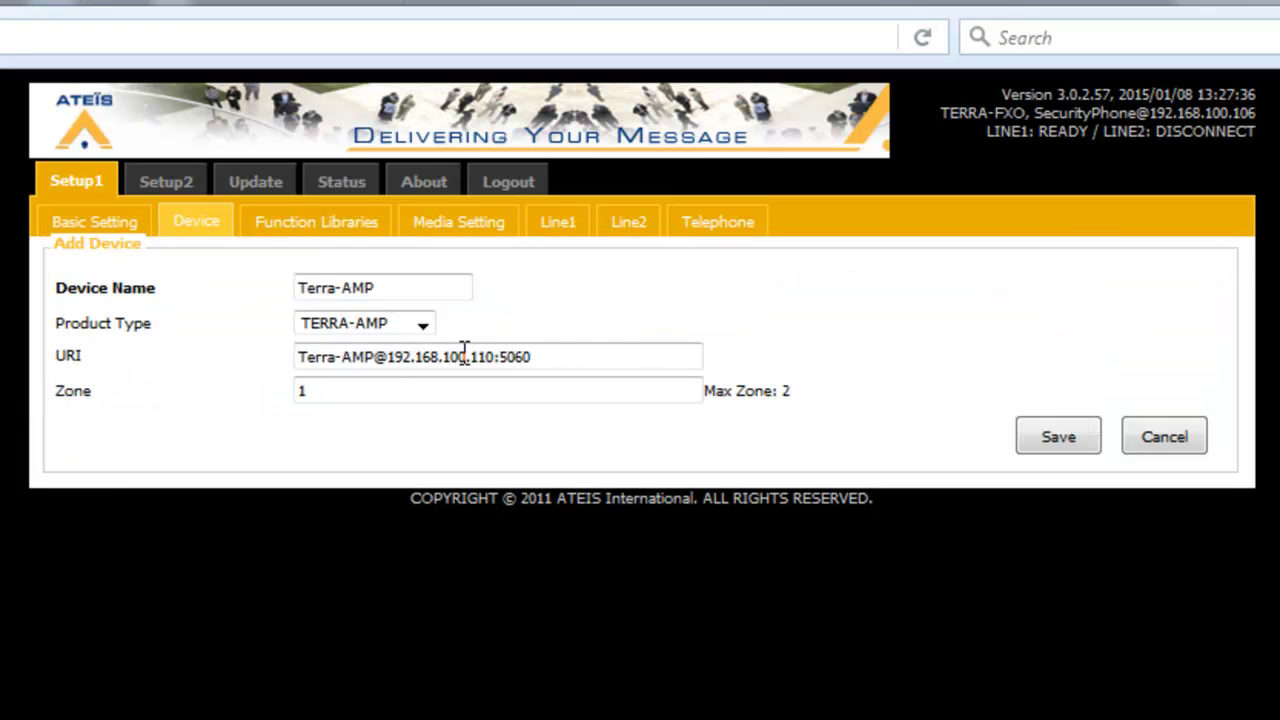
left_click_drag(399, 283, 160, 270)
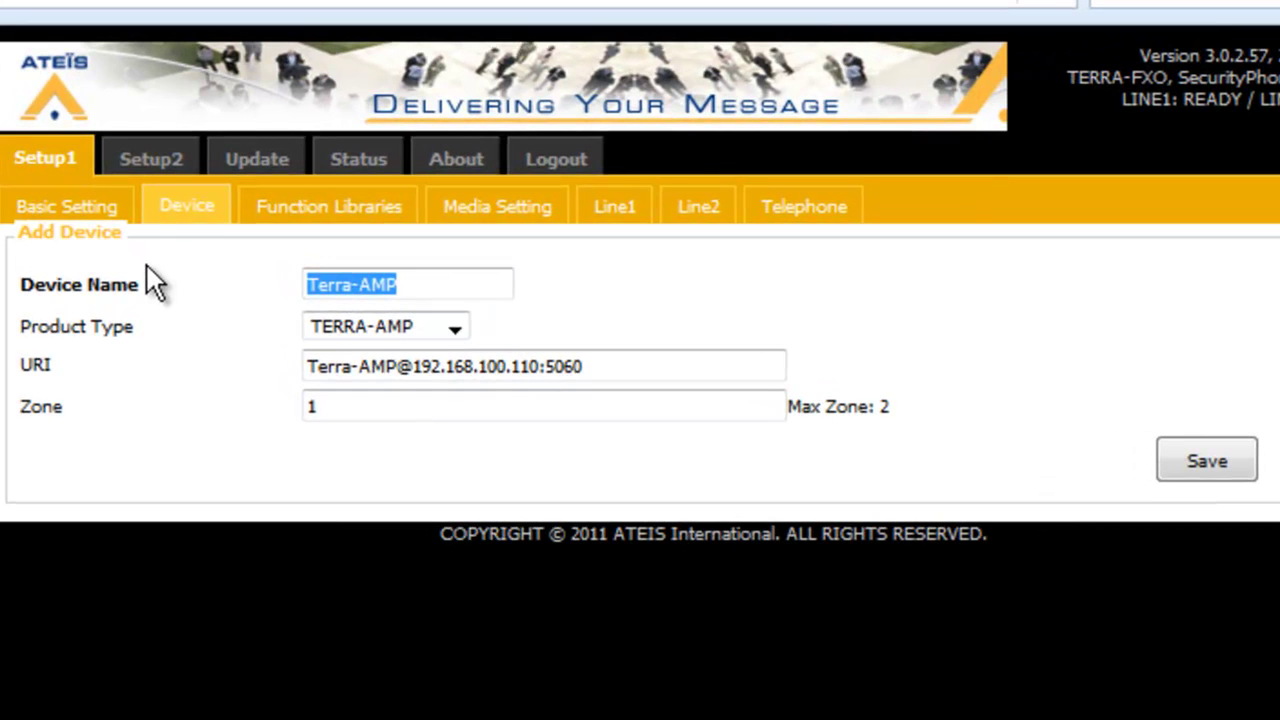
type("Zone-1")
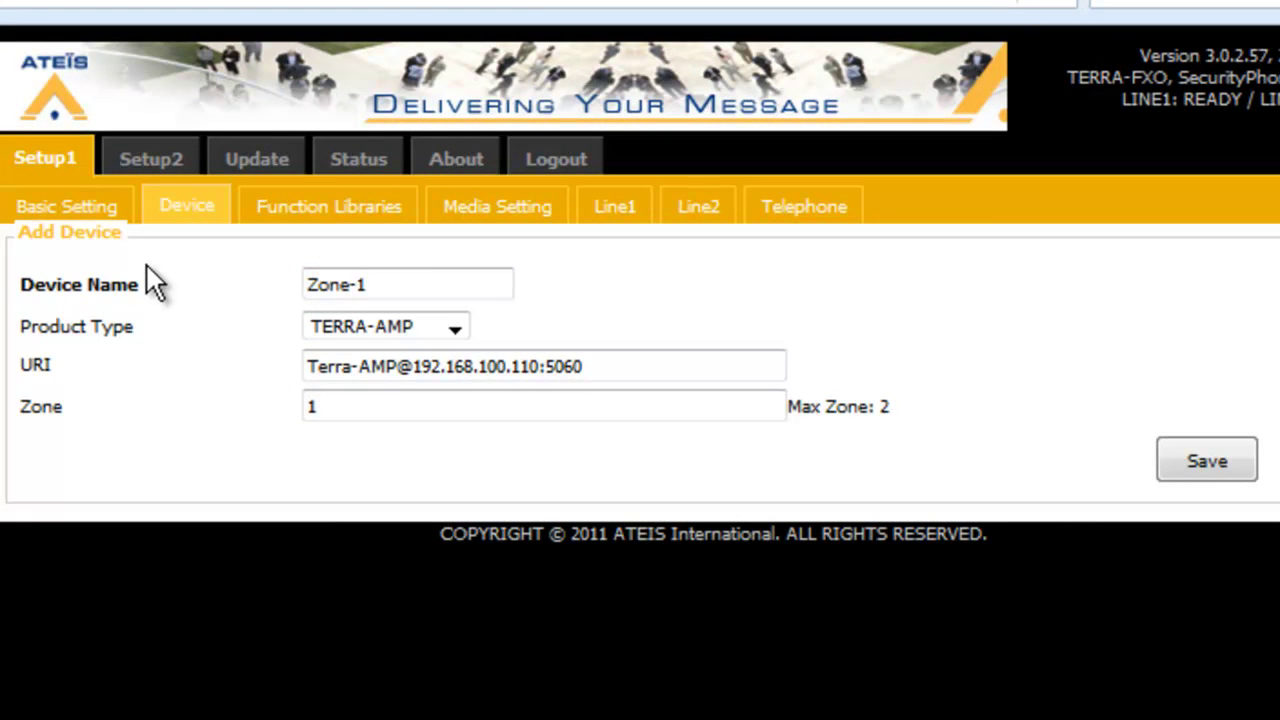
left_click(424, 415)
left_click(1225, 470)
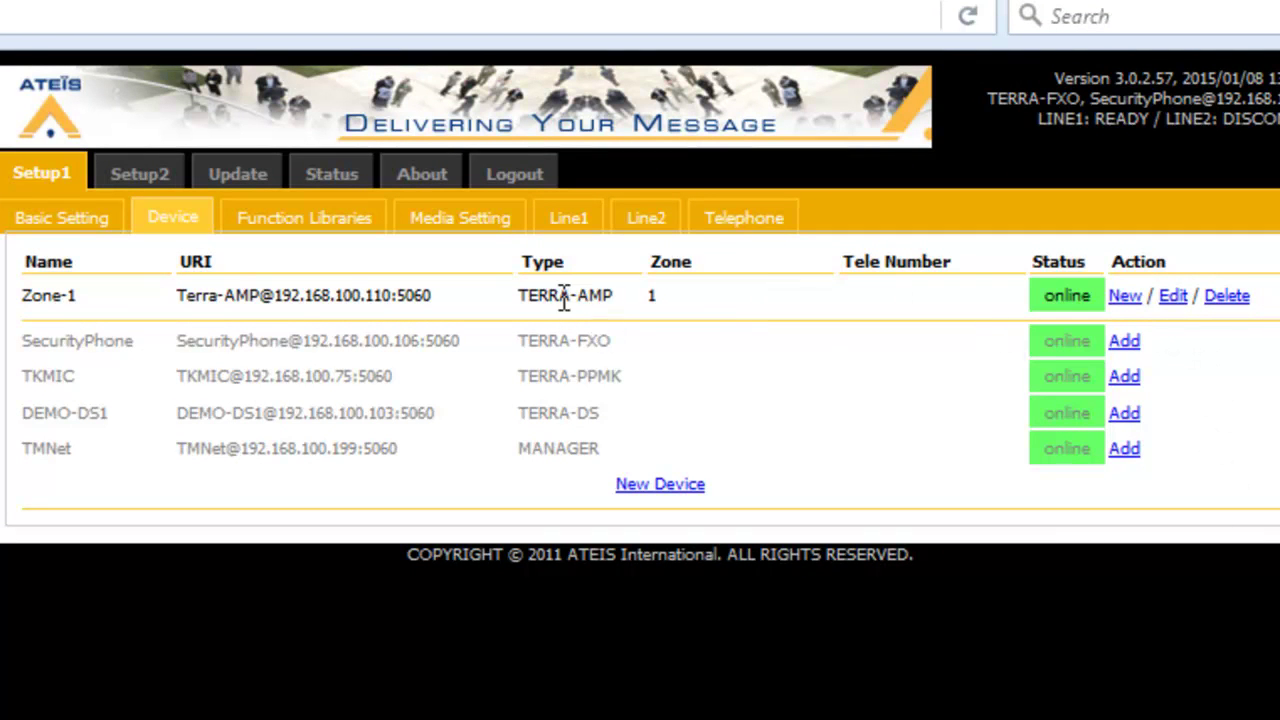
Create a copy of Zone-1 named Zone-2 on zone 2 and save it
left_click(1125, 297)
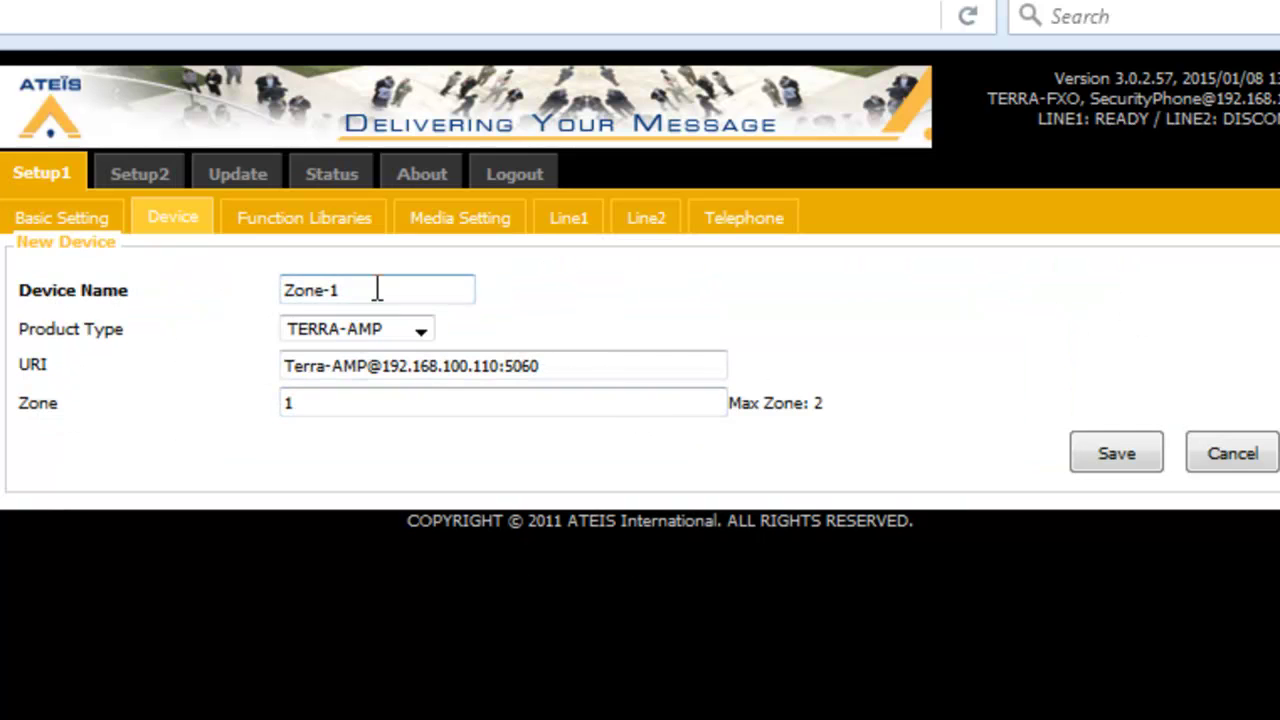
key("BackSpace")
type("2")
left_click_drag(351, 409, 193, 416)
type("2")
left_click(1113, 450)
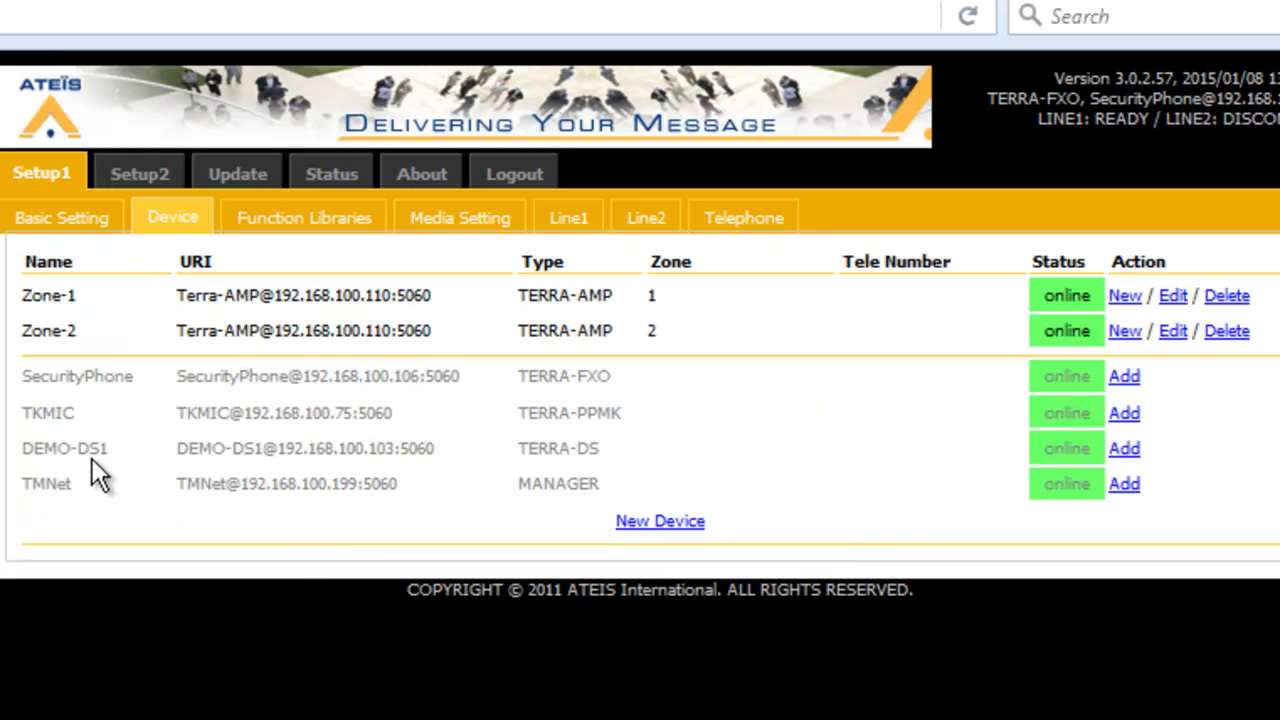
Add the DEMO-DS1 door station as device DR_Station and save it
left_click(1124, 449)
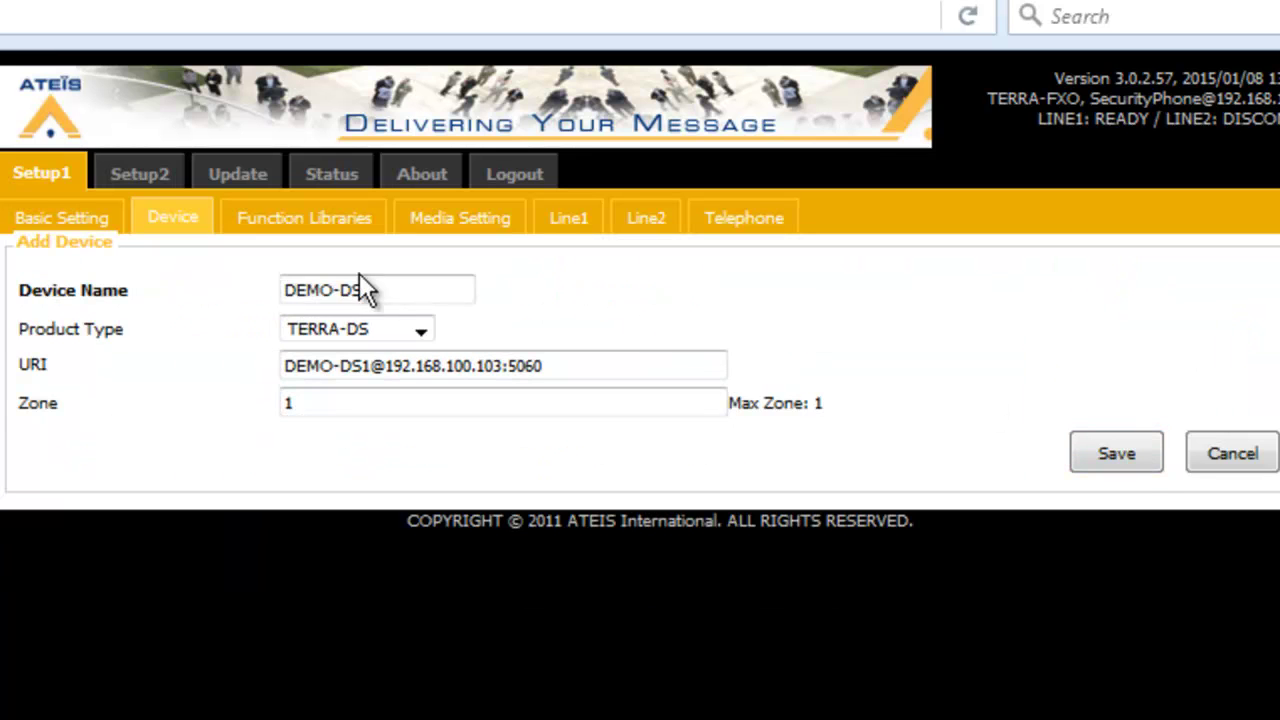
left_click_drag(400, 286, 114, 289)
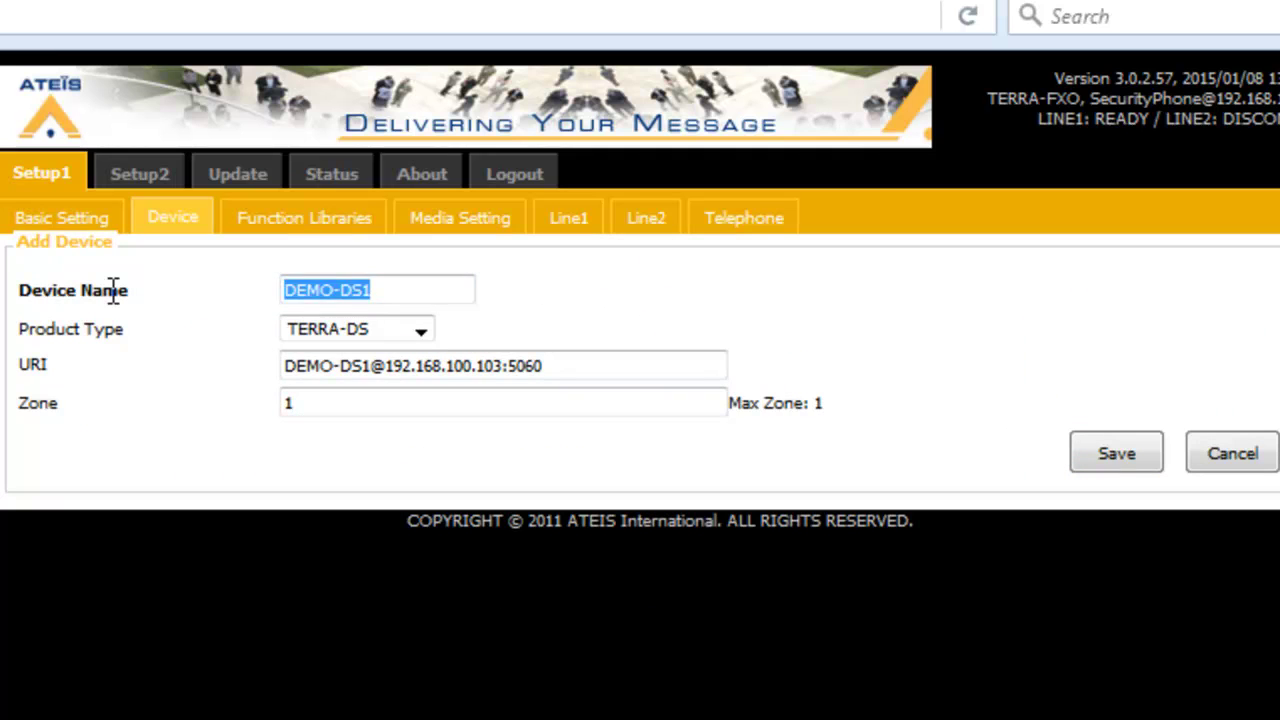
type("Dr")
key("BackSpace")
type("R_Station")
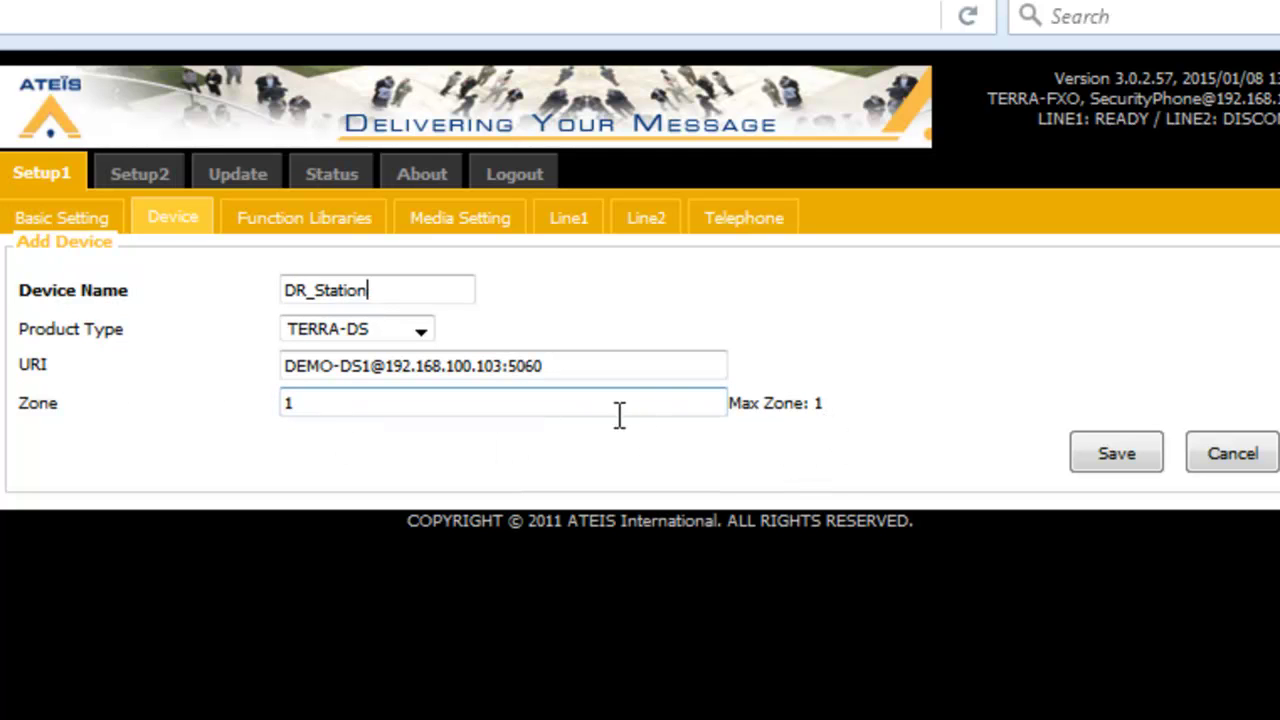
left_click(1131, 449)
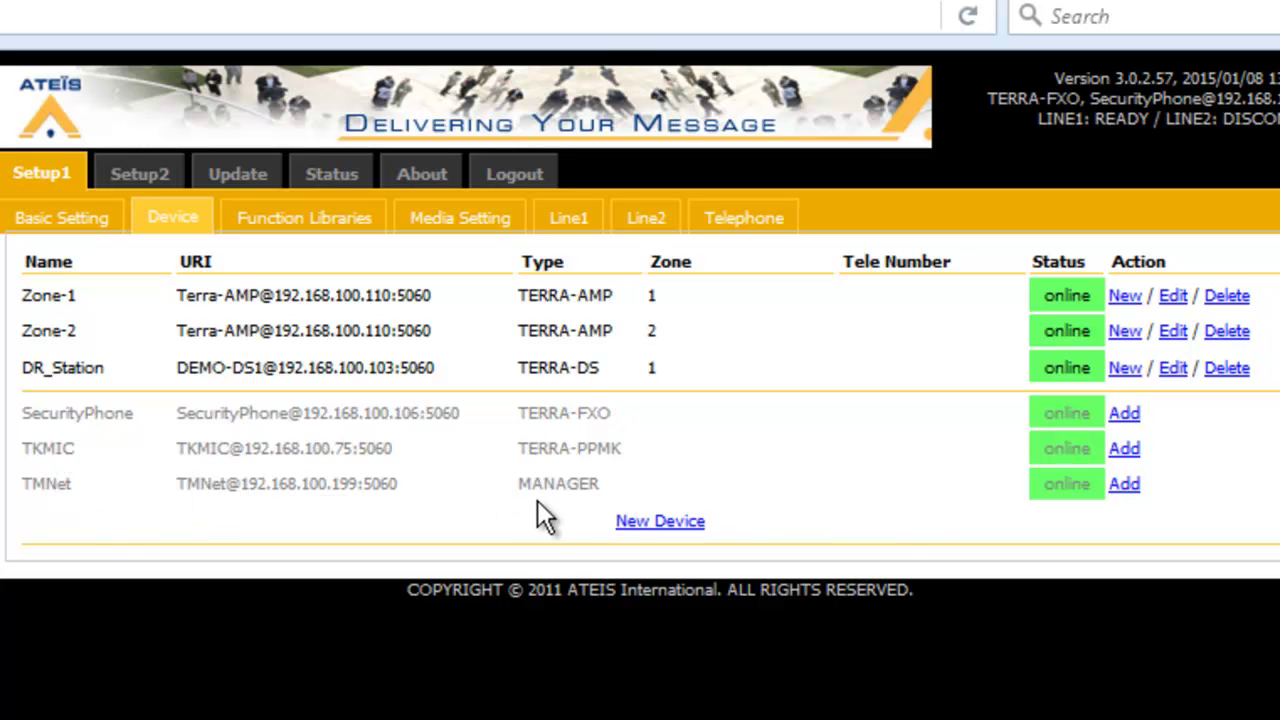
Add the TMNet manager as device Control GUI and save it
left_click(1126, 485)
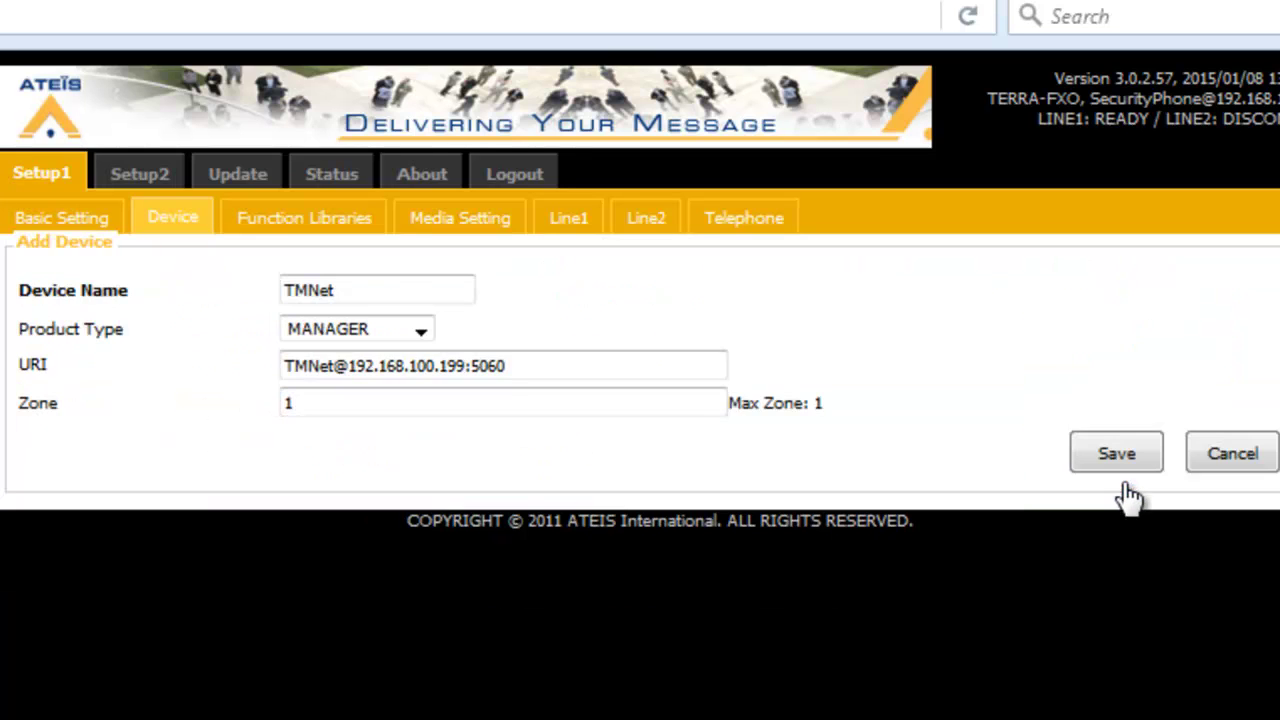
double_click(357, 291)
type("Control FU")
key("BackSpace")
key("BackSpace")
type("GUI")
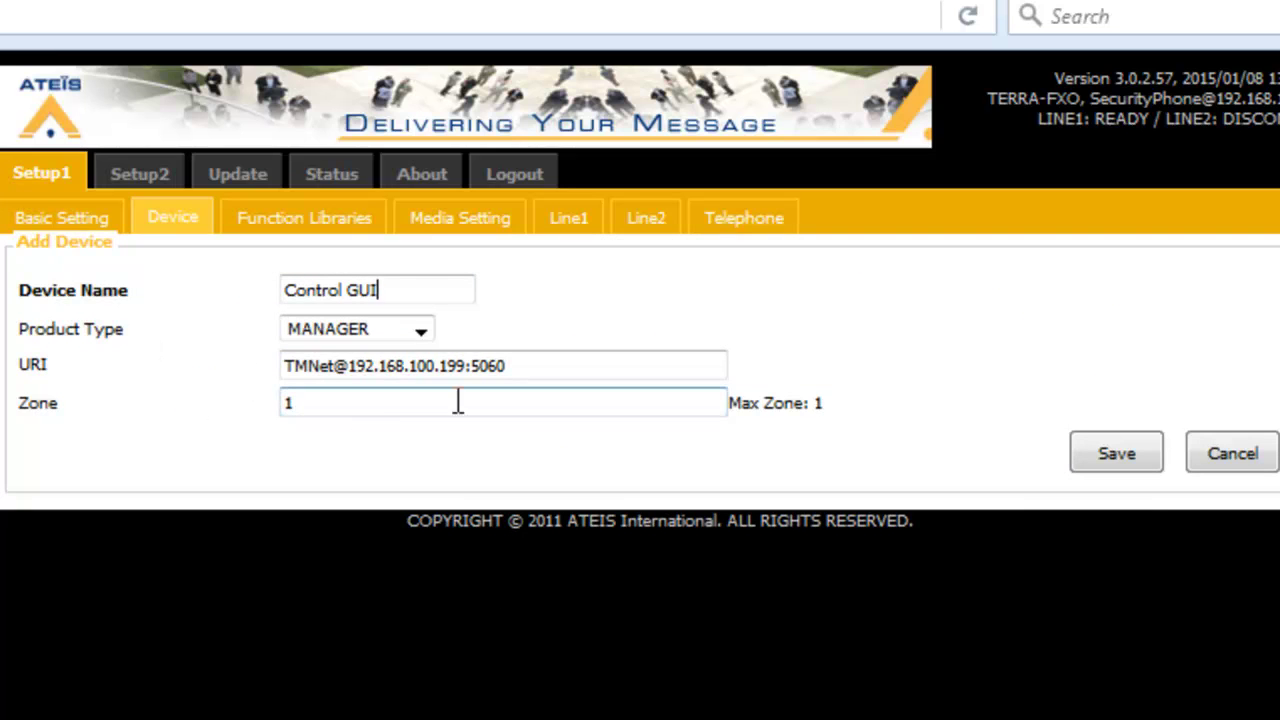
left_click(457, 401)
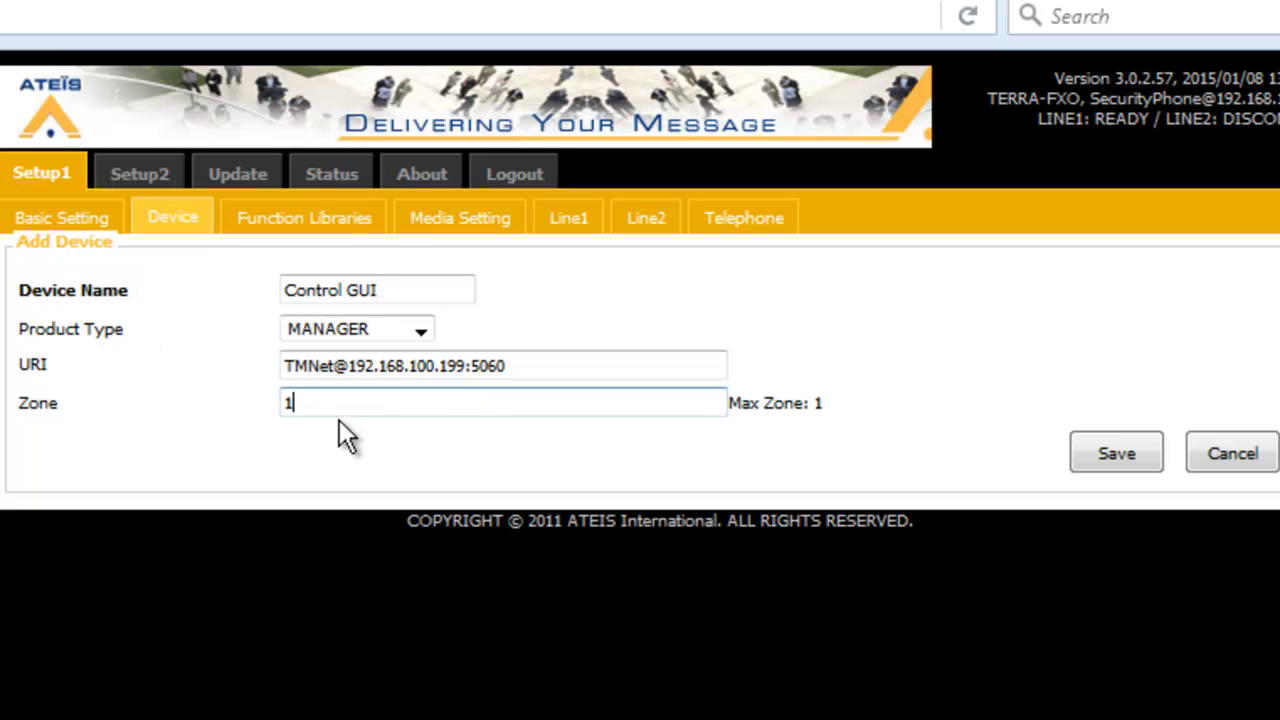
left_click(1126, 455)
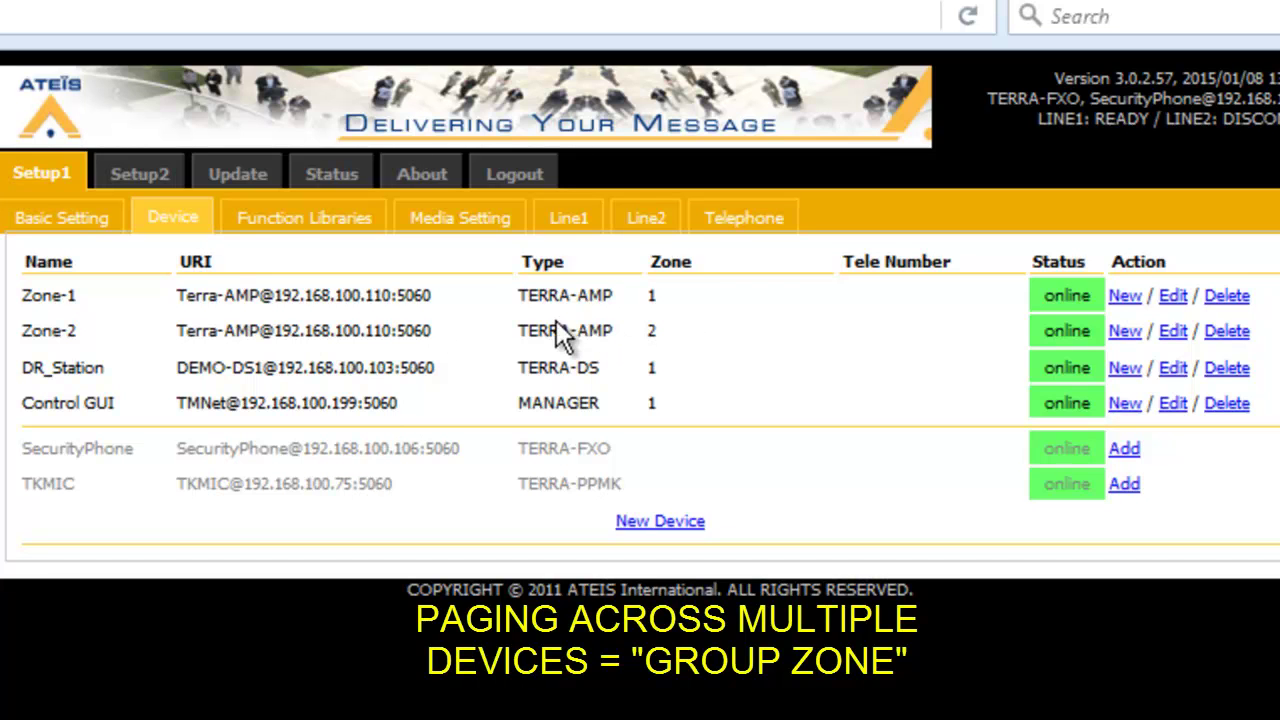
In Function Libraries, keep Device Group as the function type and add a new group
left_click(297, 222)
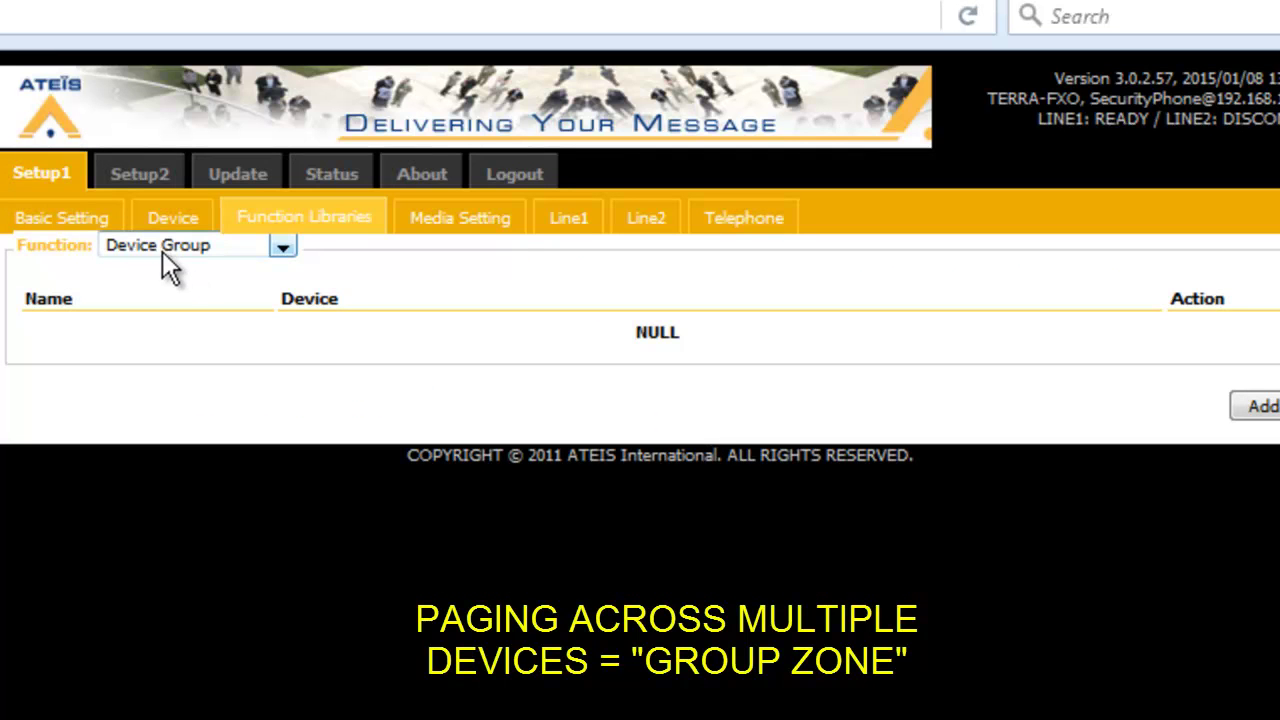
left_click(281, 248)
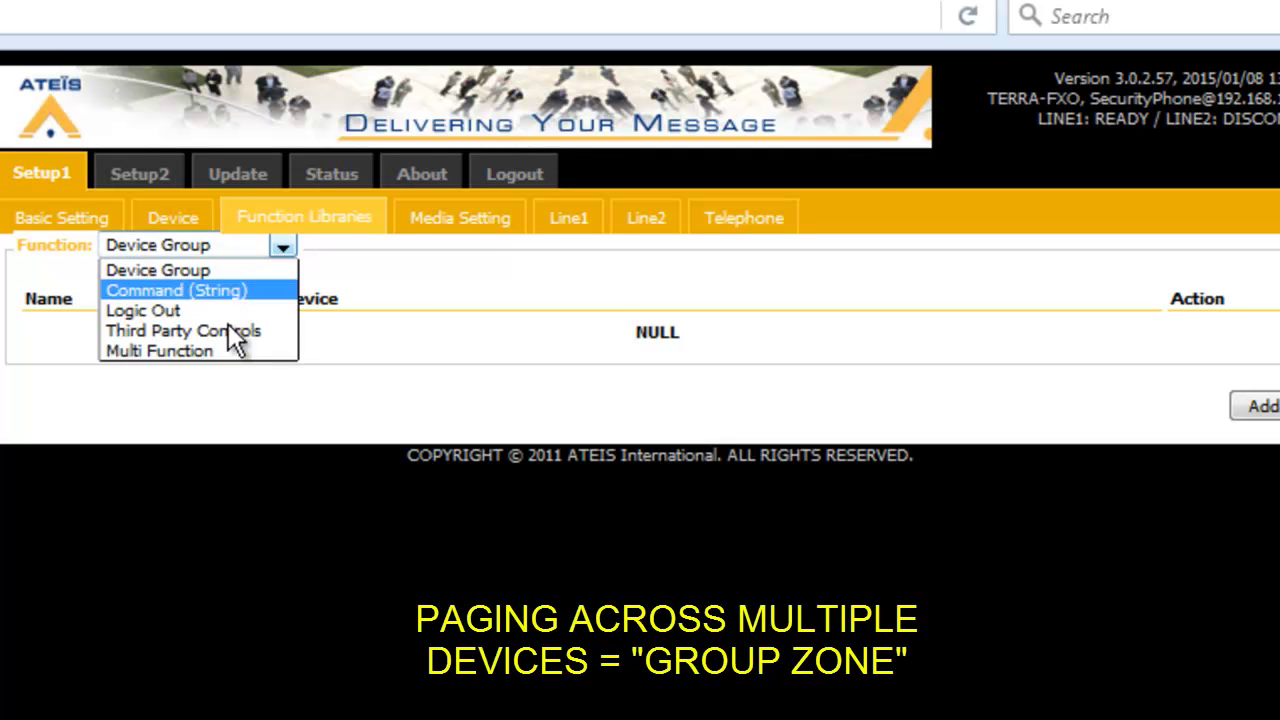
left_click(220, 266)
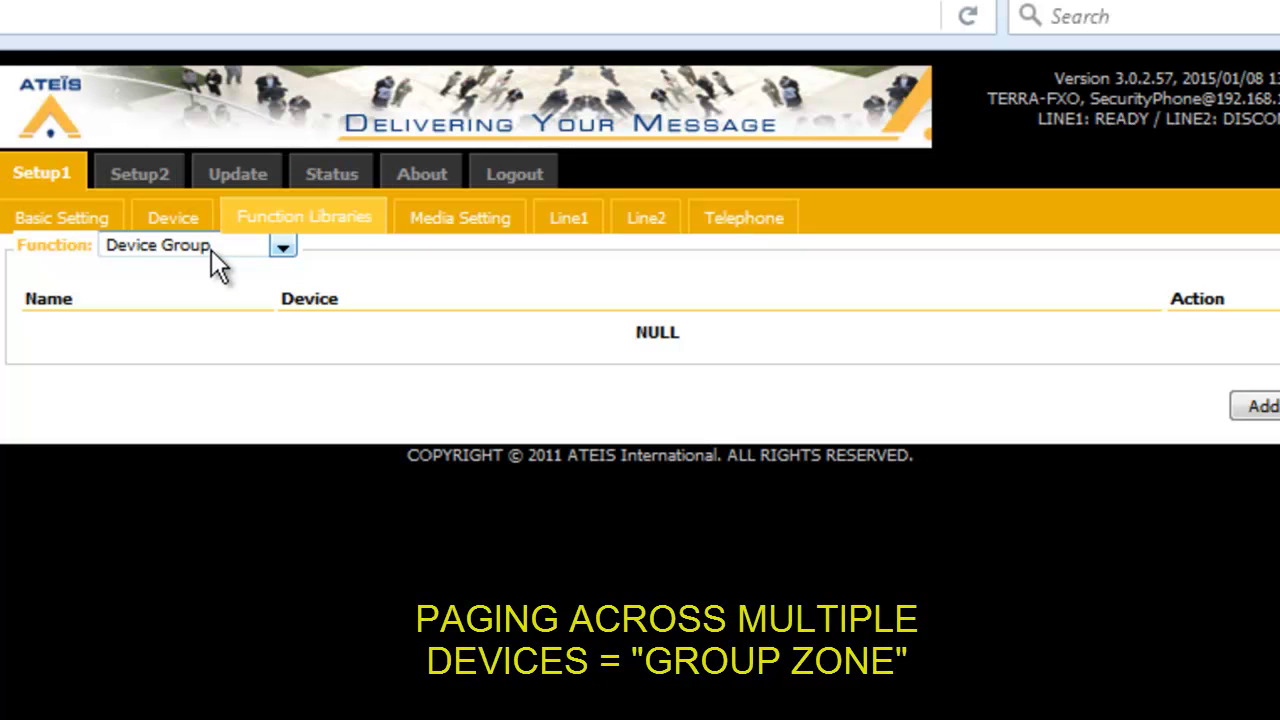
left_click(1258, 406)
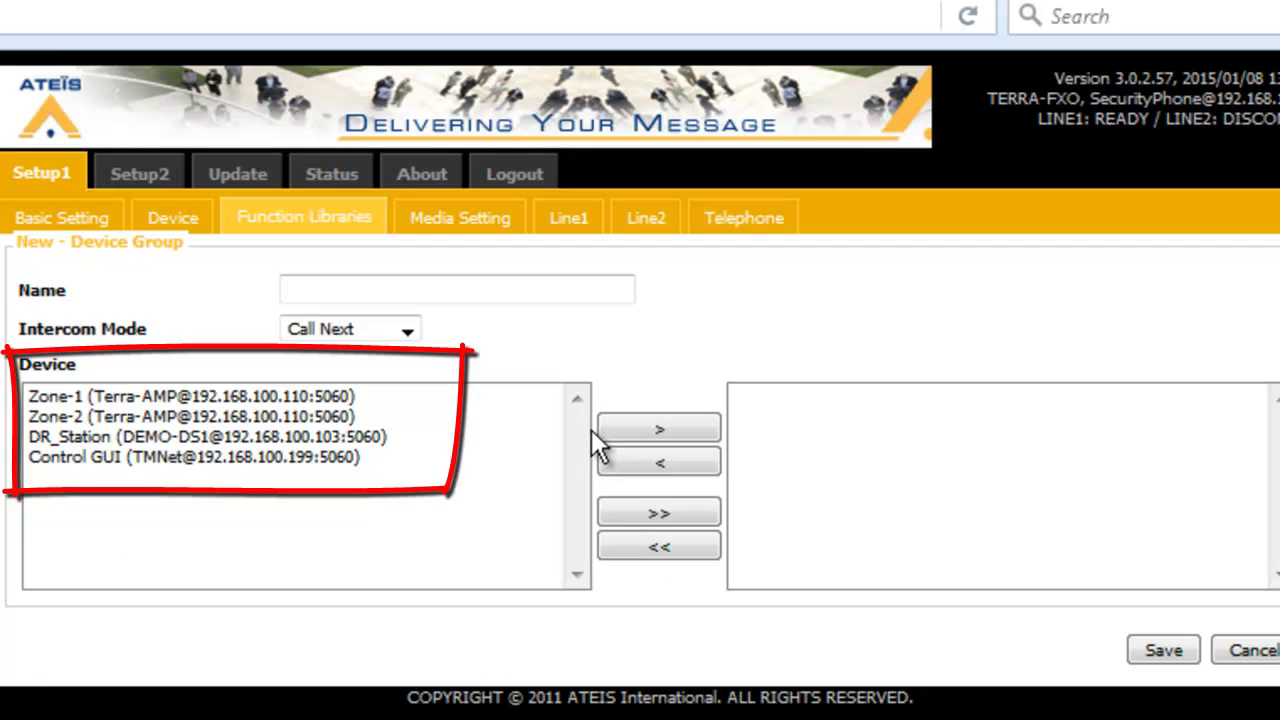
Move Zone-1, Zone-2 and DR_Station into the group, name it All-Page, and save
left_click(166, 397)
left_click(672, 428)
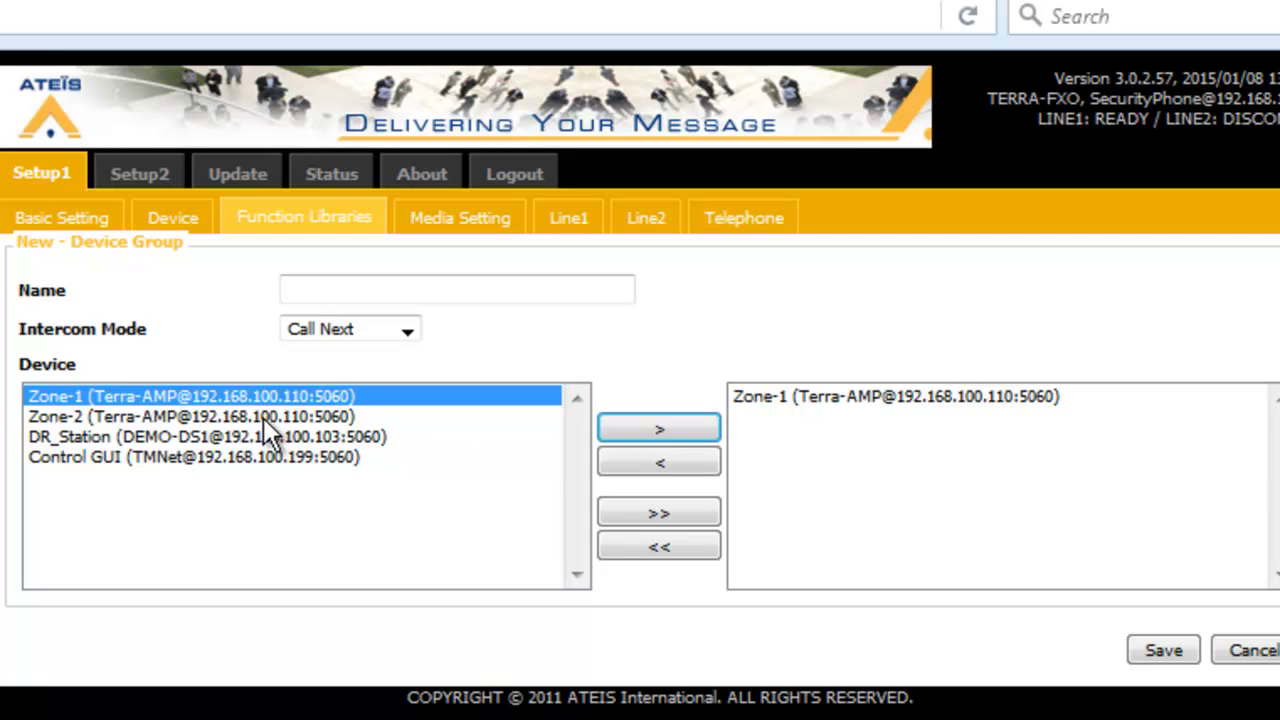
left_click(263, 417)
left_click(628, 428)
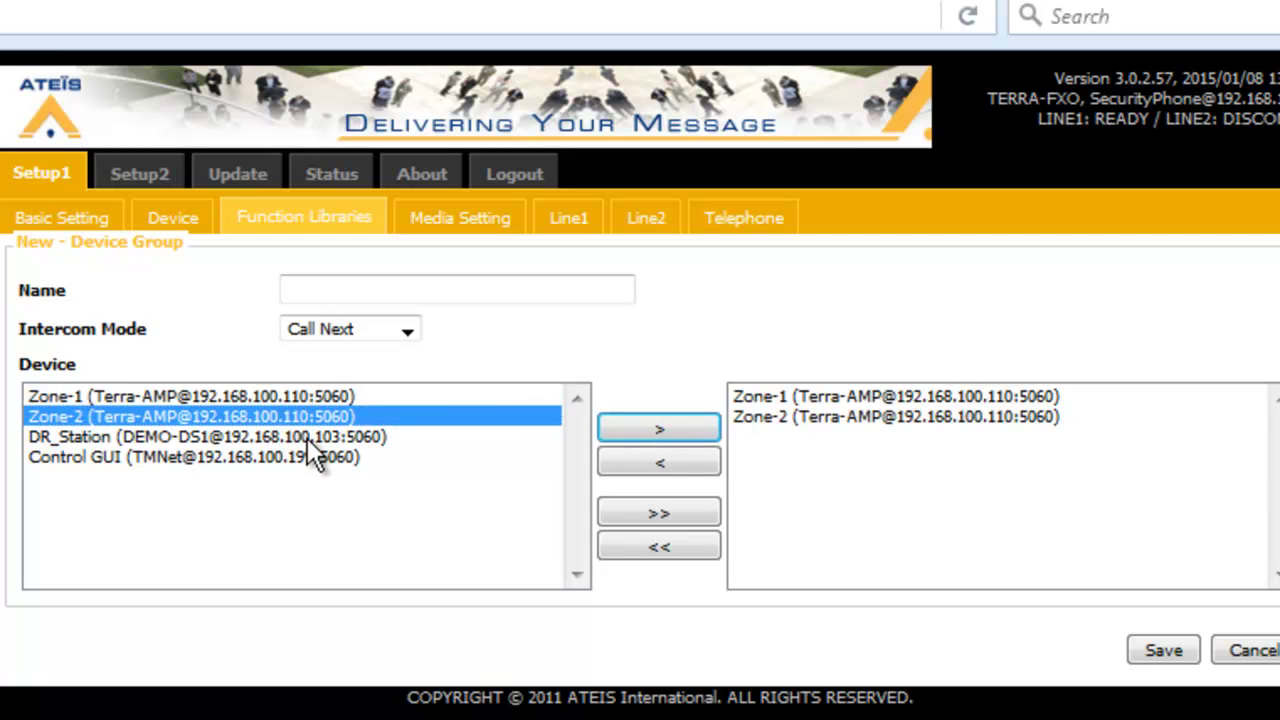
left_click(308, 440)
left_click(667, 428)
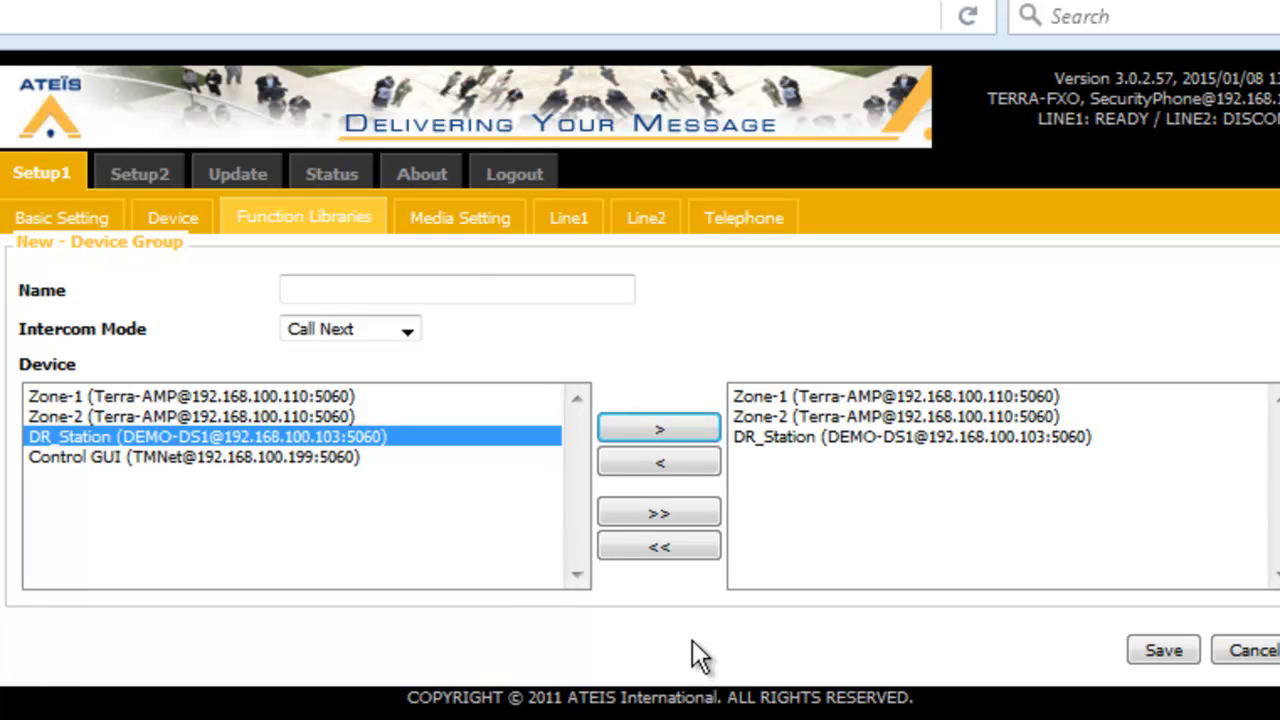
left_click(476, 287)
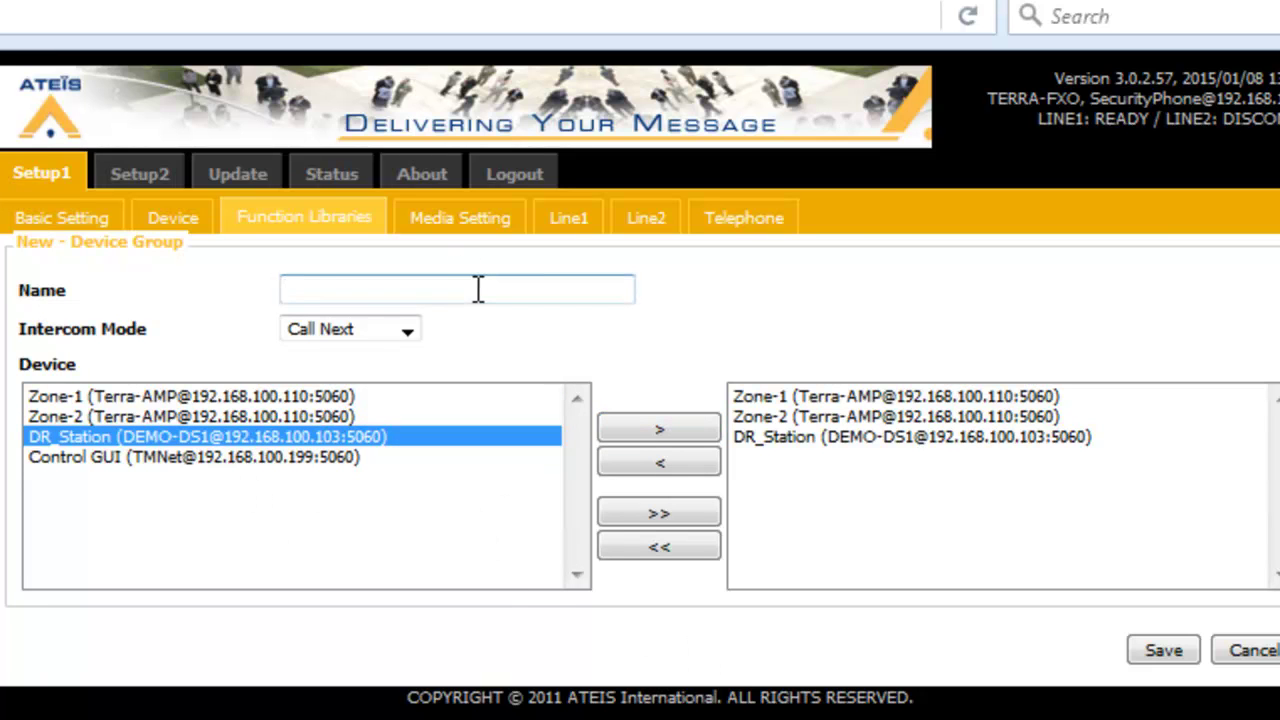
type("All-Page")
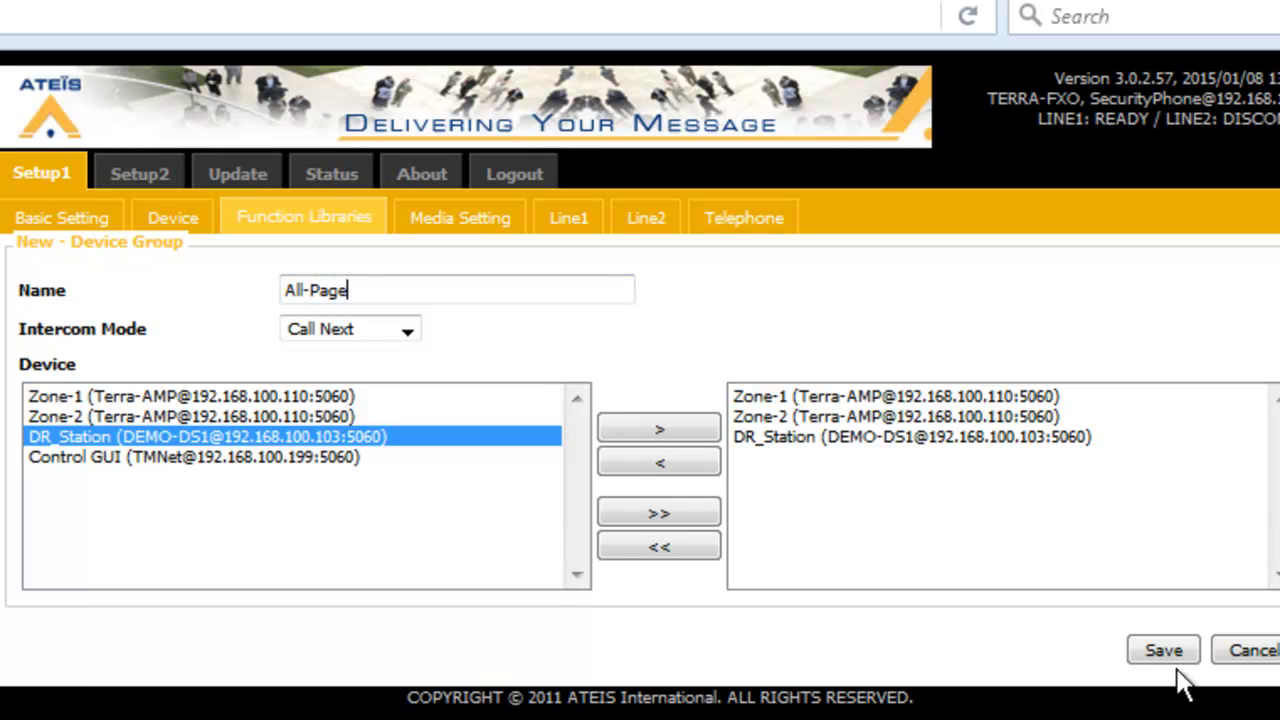
left_click(1175, 650)
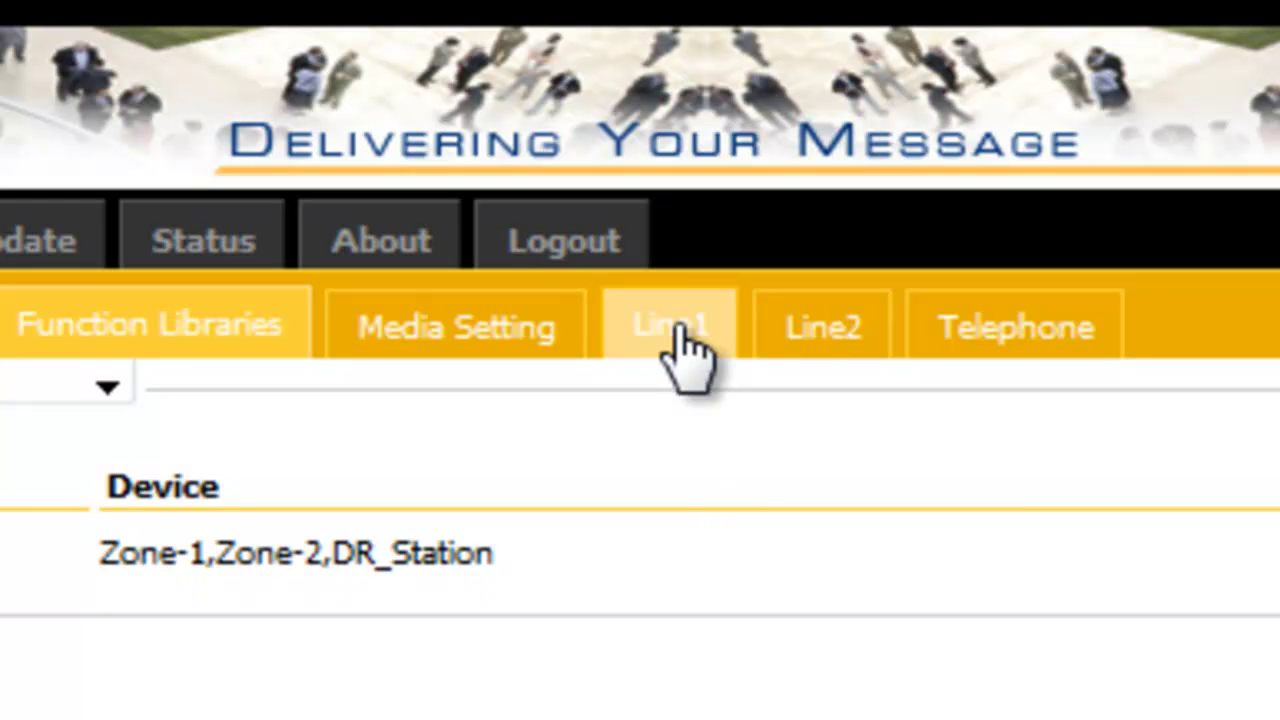
On the Line1 page, choose c:/FXO double beep.wav as the DTMF pre-tone
left_click(682, 330)
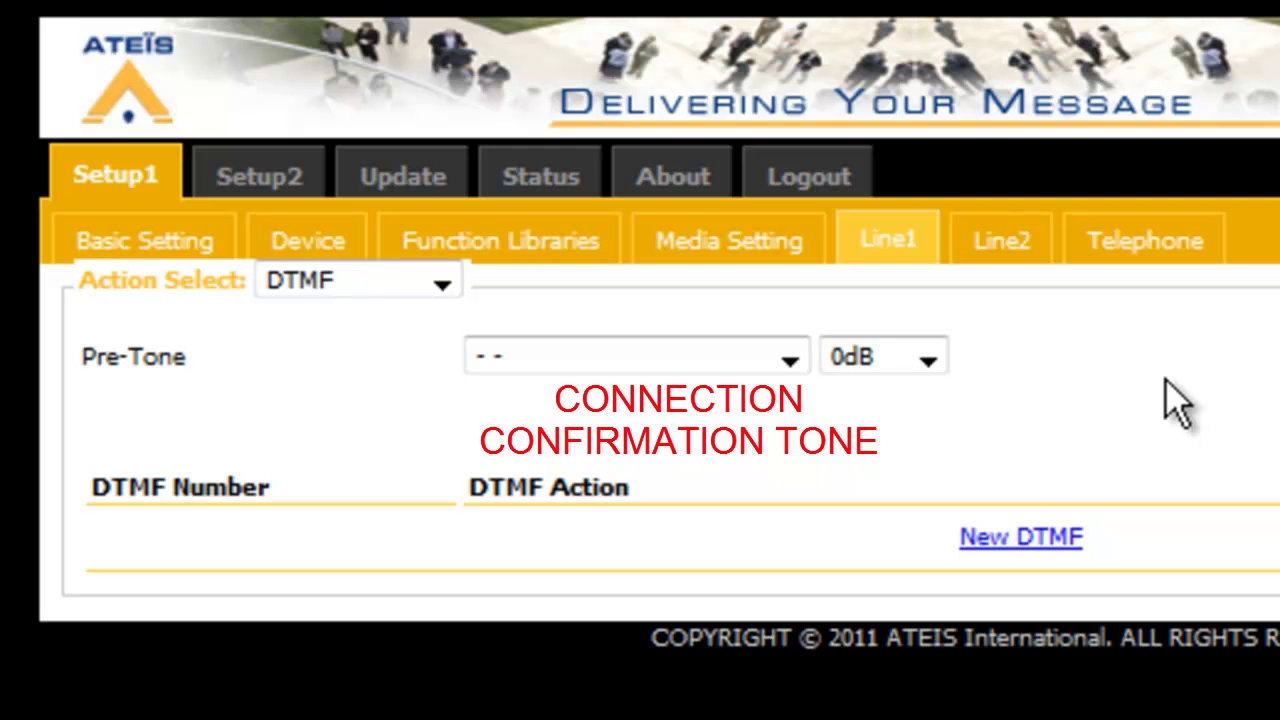
left_click(792, 362)
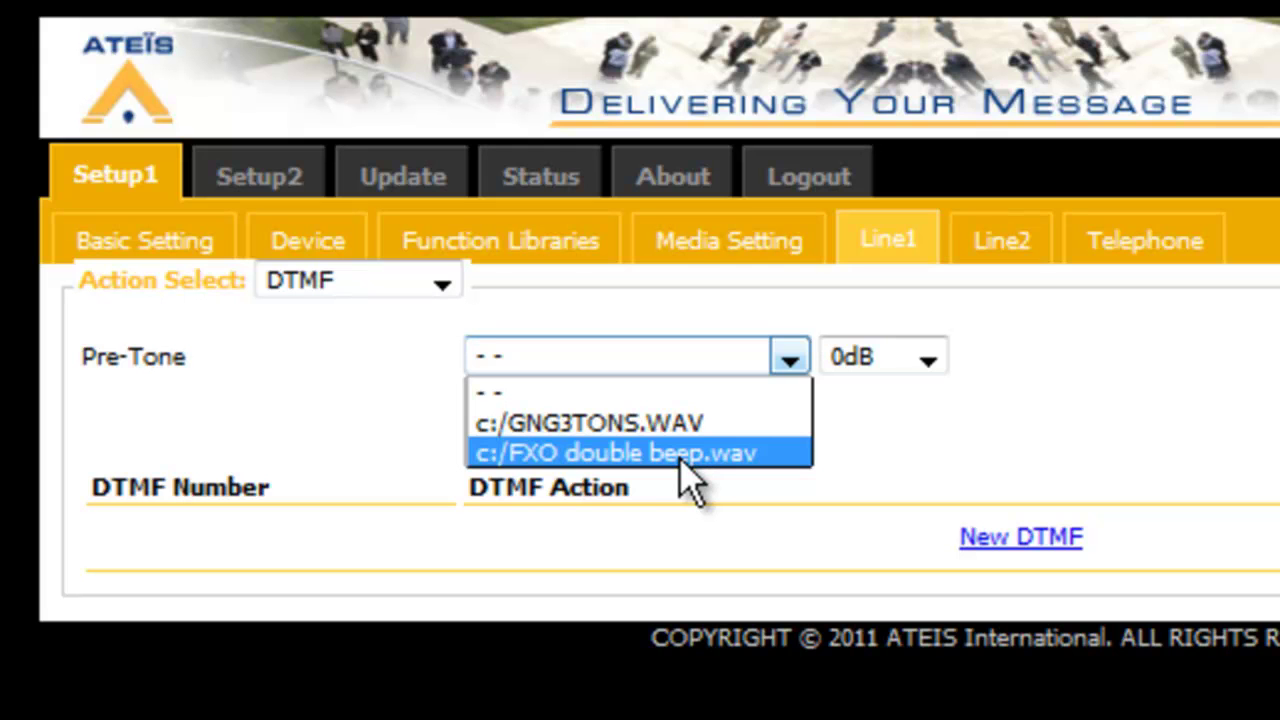
left_click(690, 455)
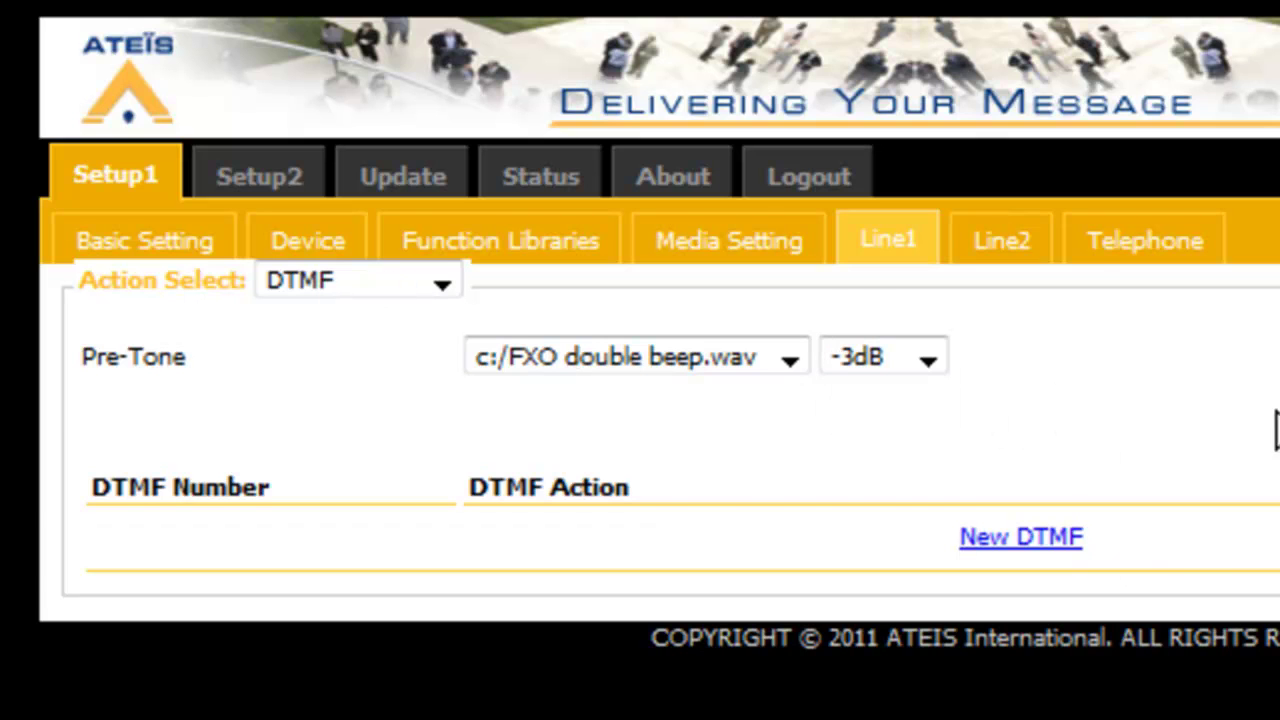
Add DTMF code 101 in Paging mode targeting Device - Zone-1 and save it
left_click(998, 540)
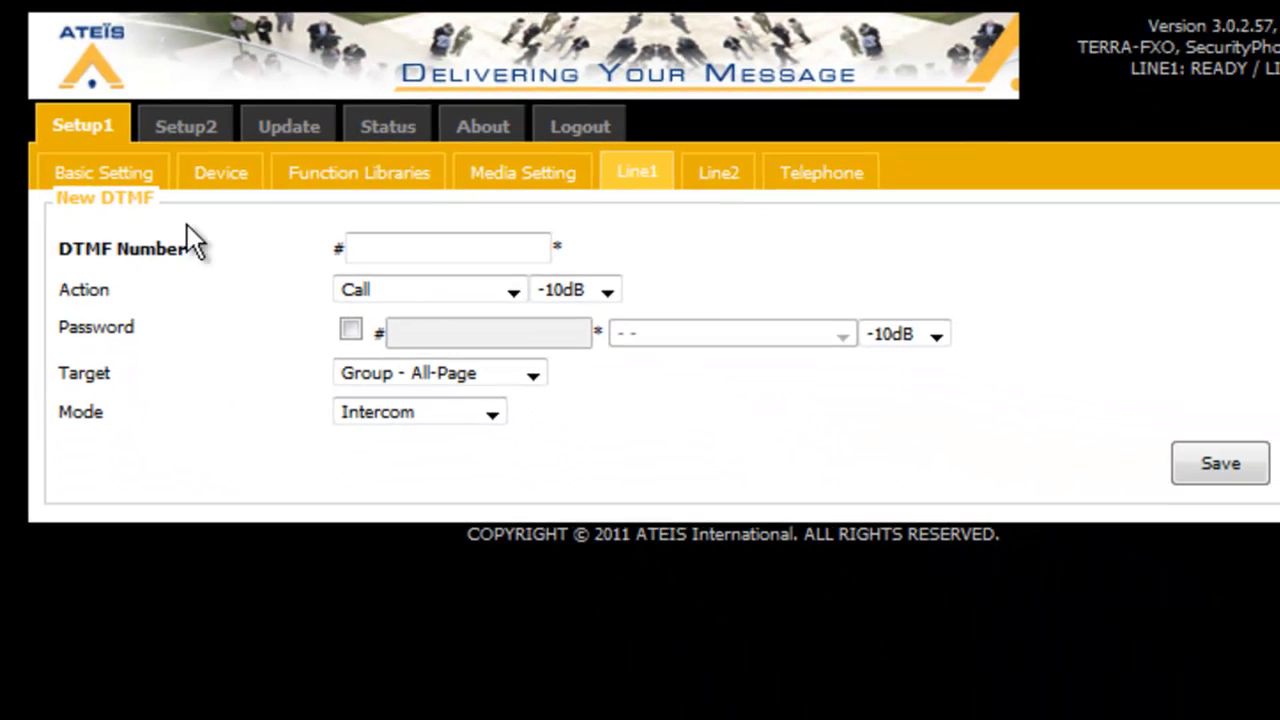
left_click(451, 247)
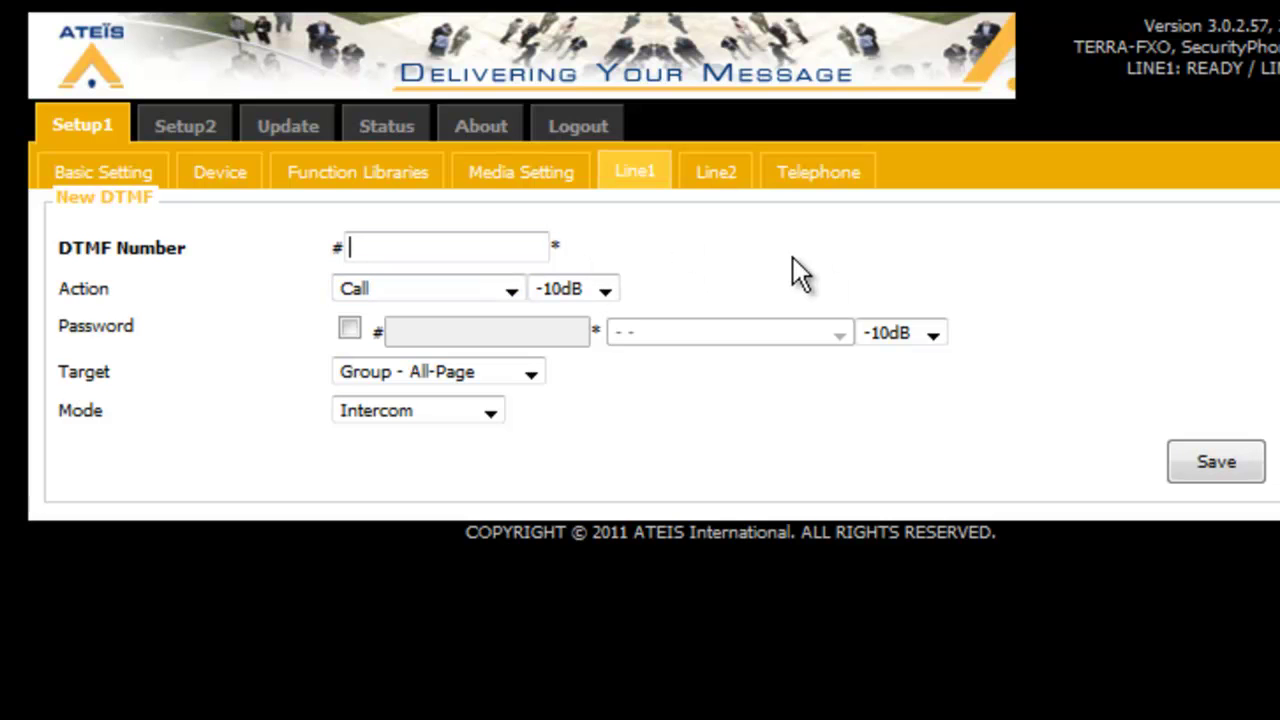
left_click(531, 373)
left_click(511, 418)
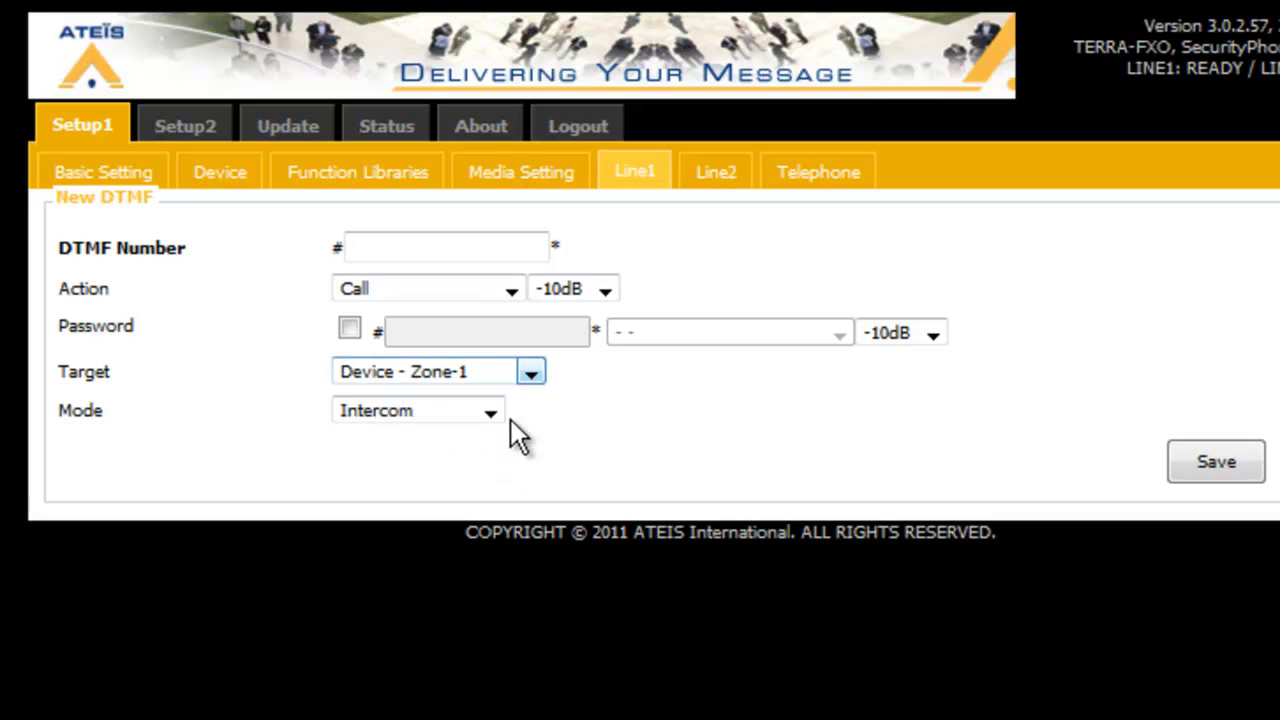
left_click(422, 247)
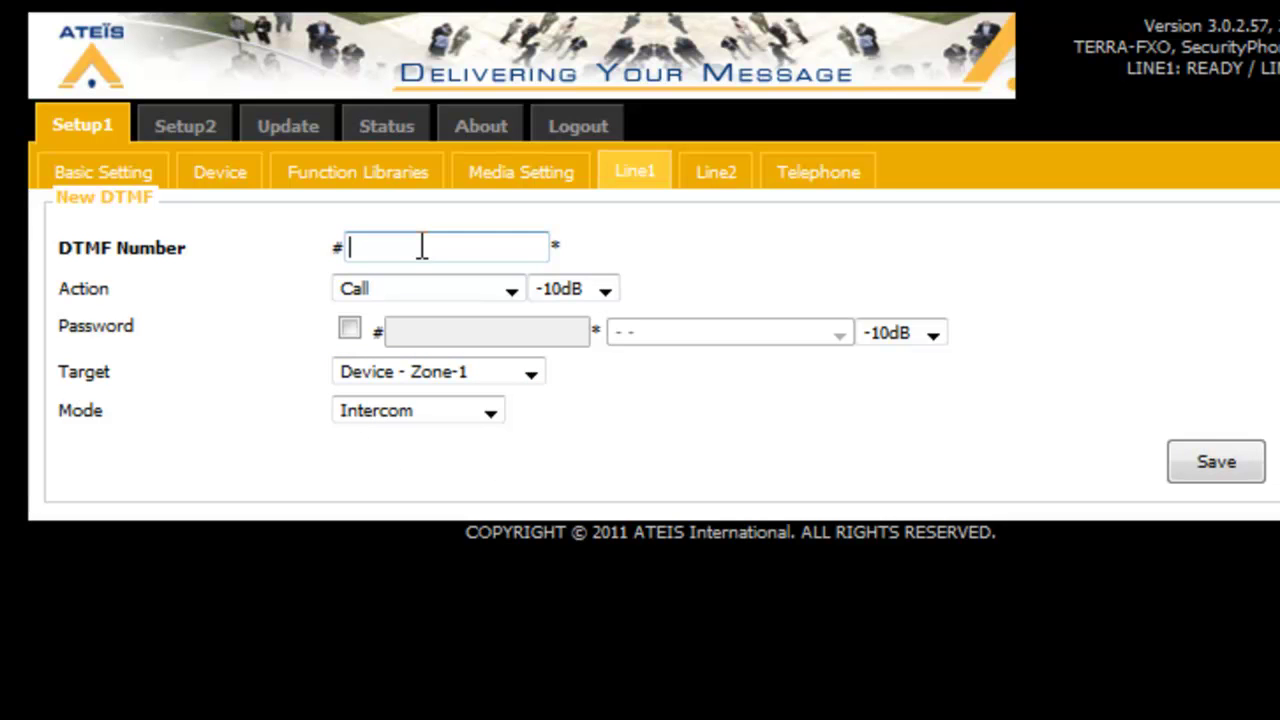
type("101")
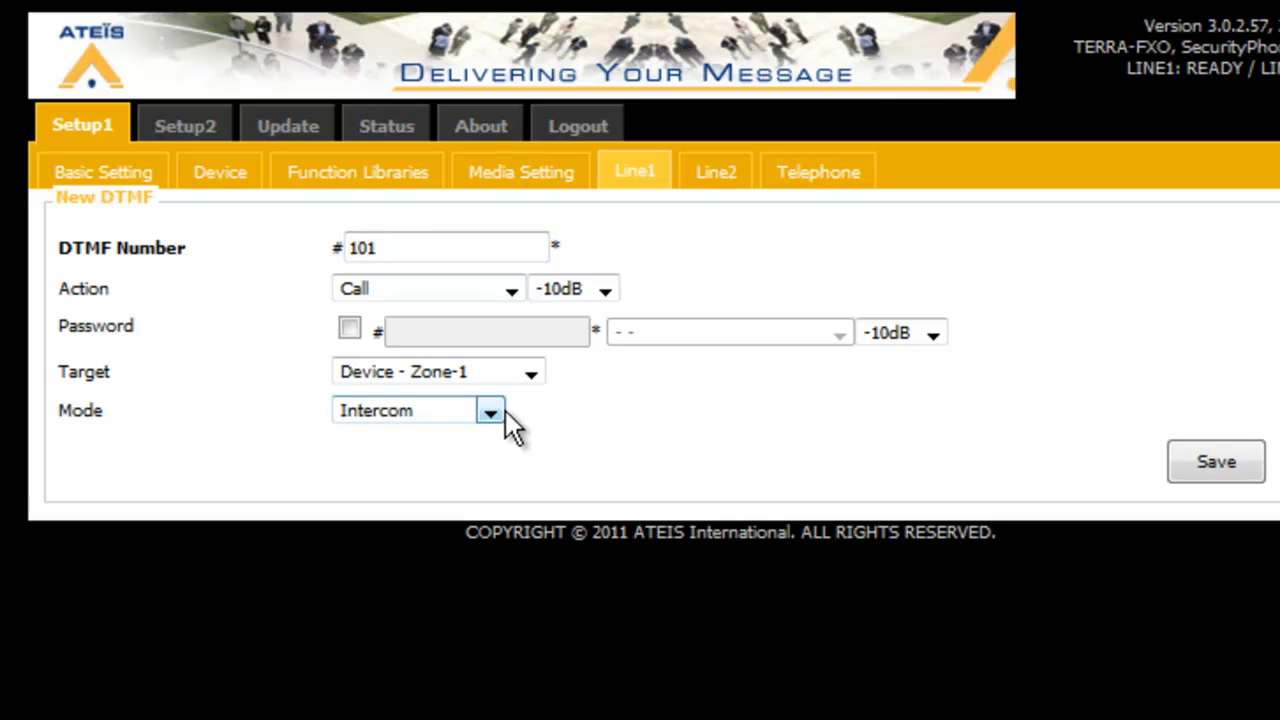
left_click(498, 413)
left_click(476, 456)
left_click(532, 378)
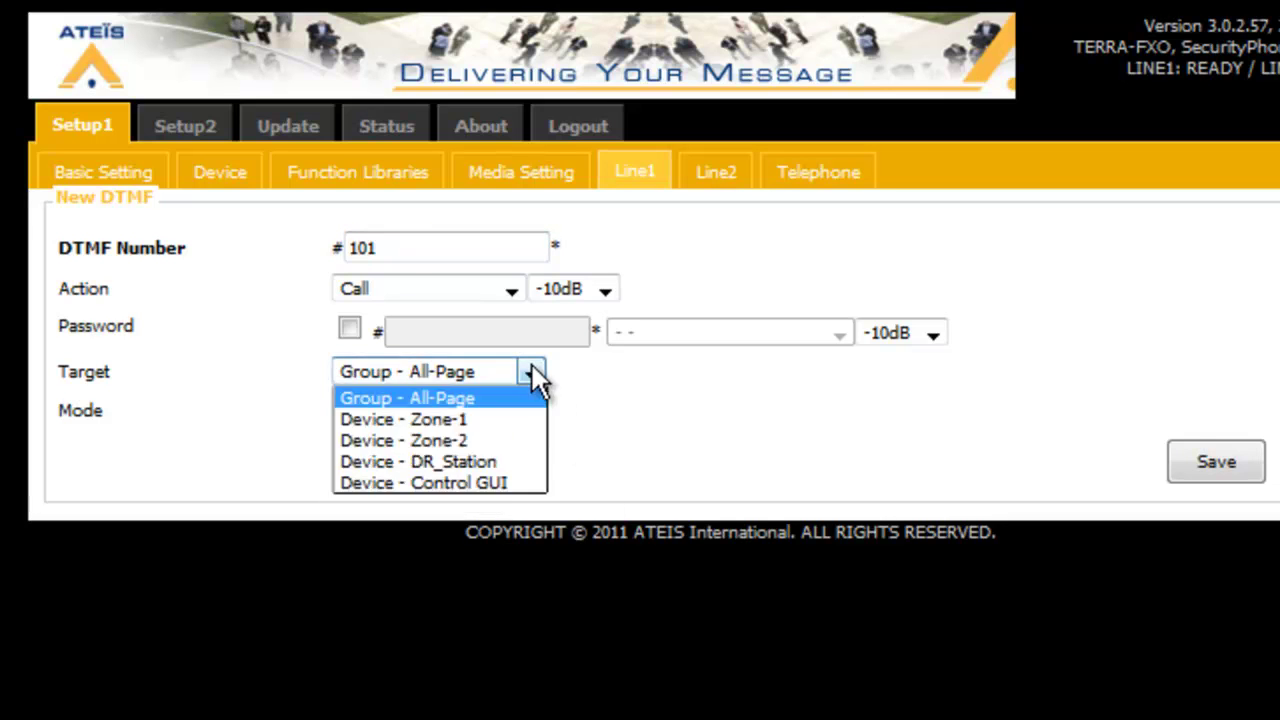
left_click(472, 416)
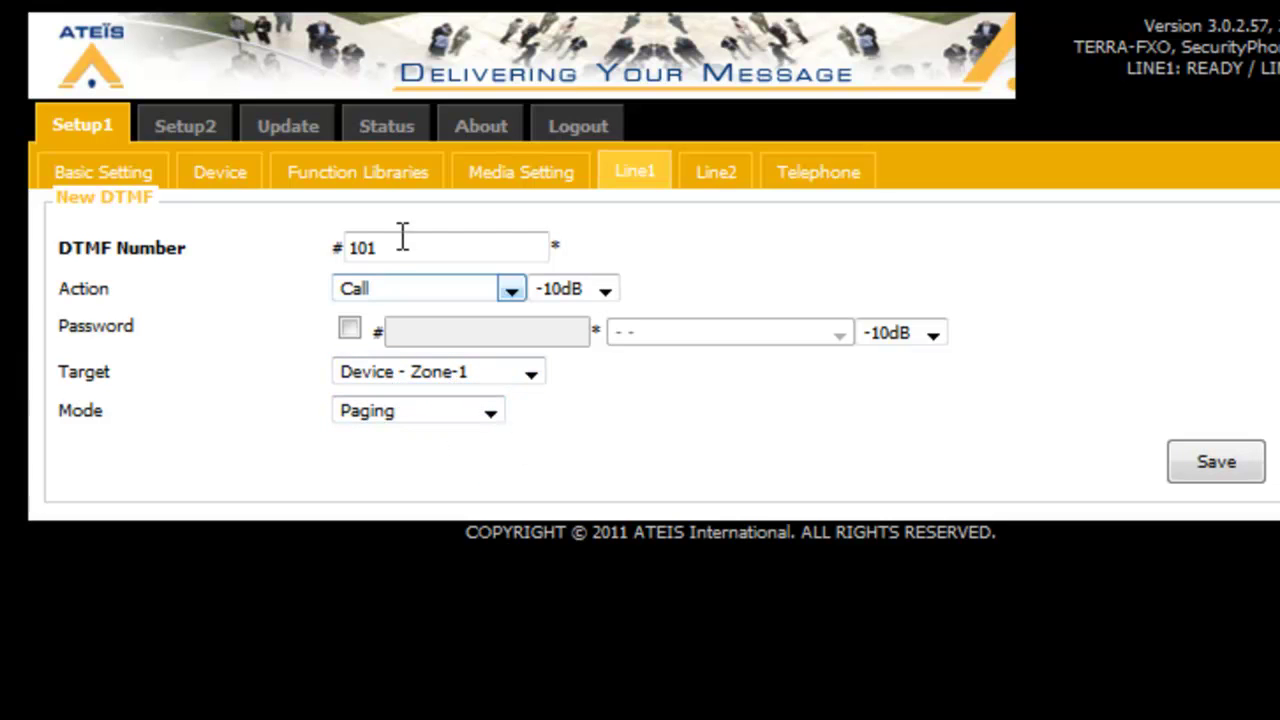
left_click(1216, 460)
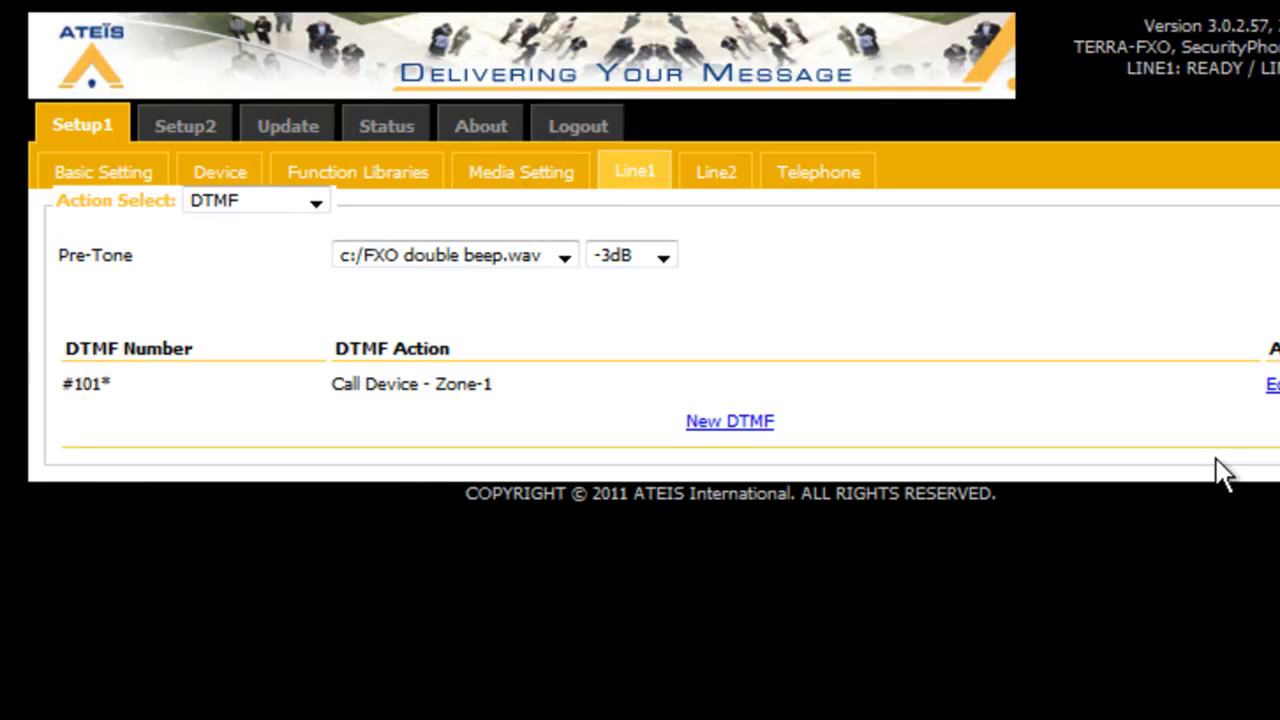
Add DTMF code 102 in Paging mode targeting Device - Zone-2 and save it
left_click(740, 424)
left_click(476, 244)
type("102")
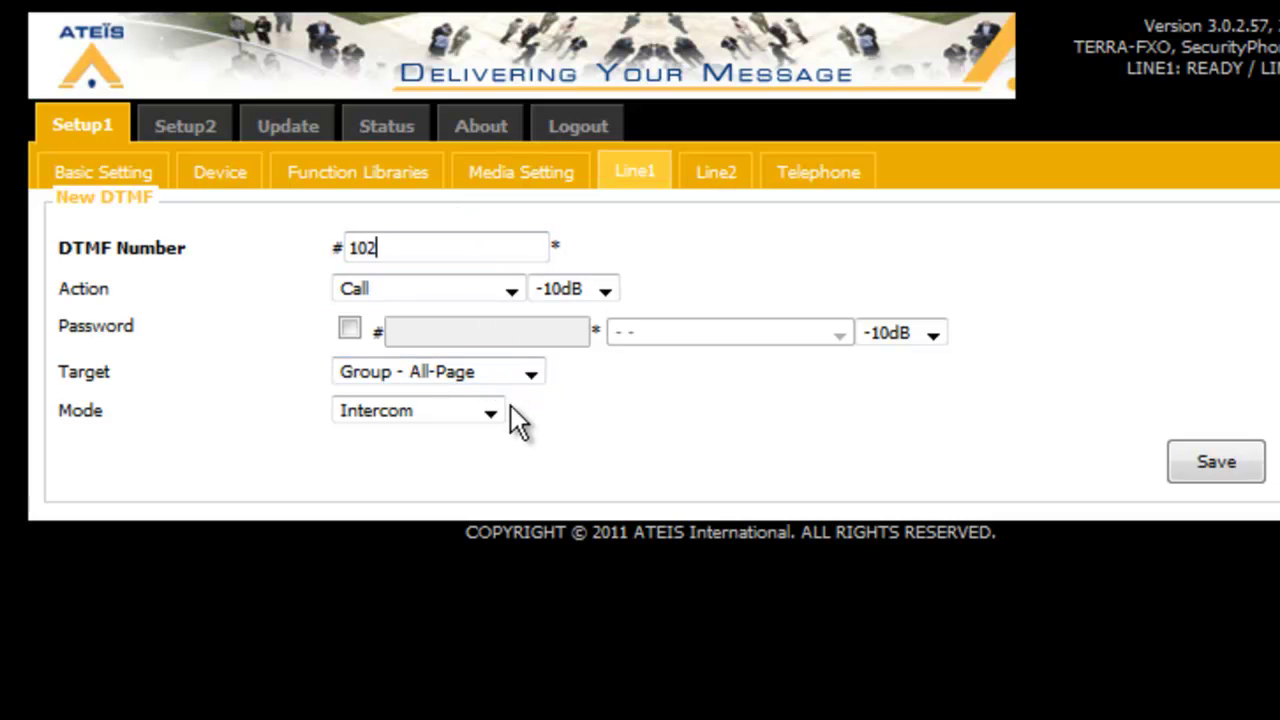
left_click(491, 412)
left_click(480, 456)
left_click(530, 373)
left_click(507, 440)
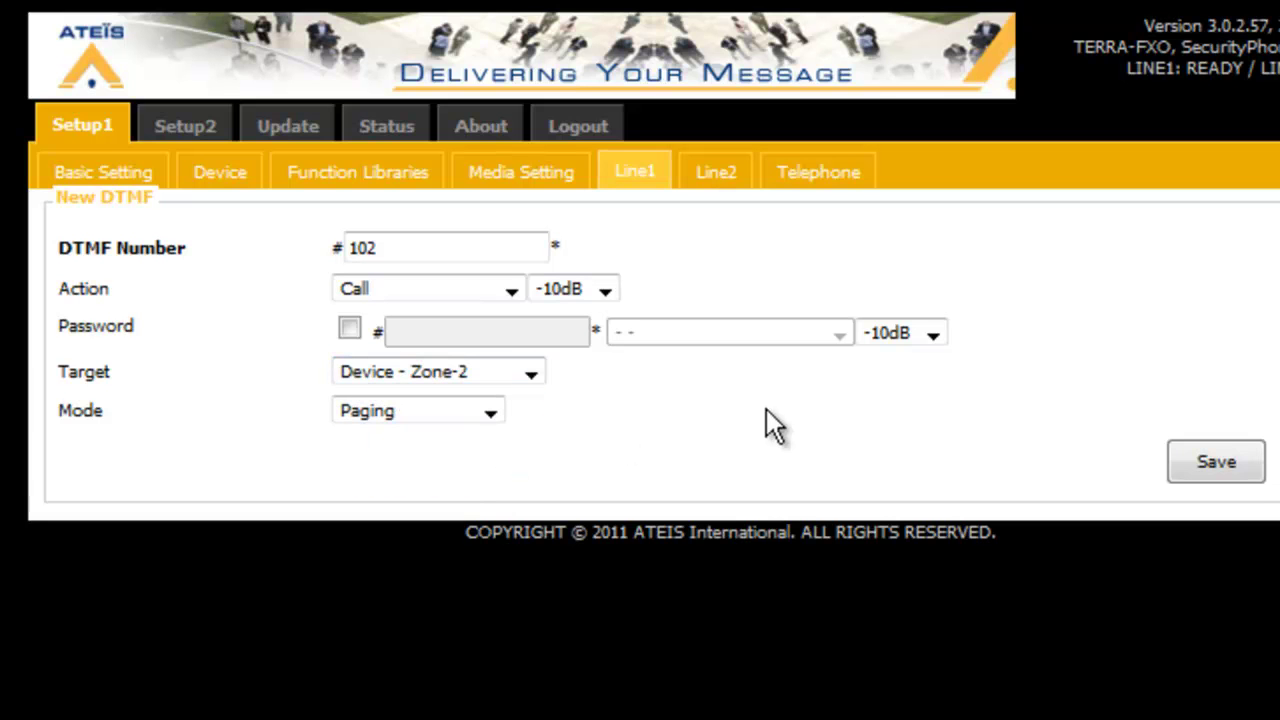
left_click(1232, 466)
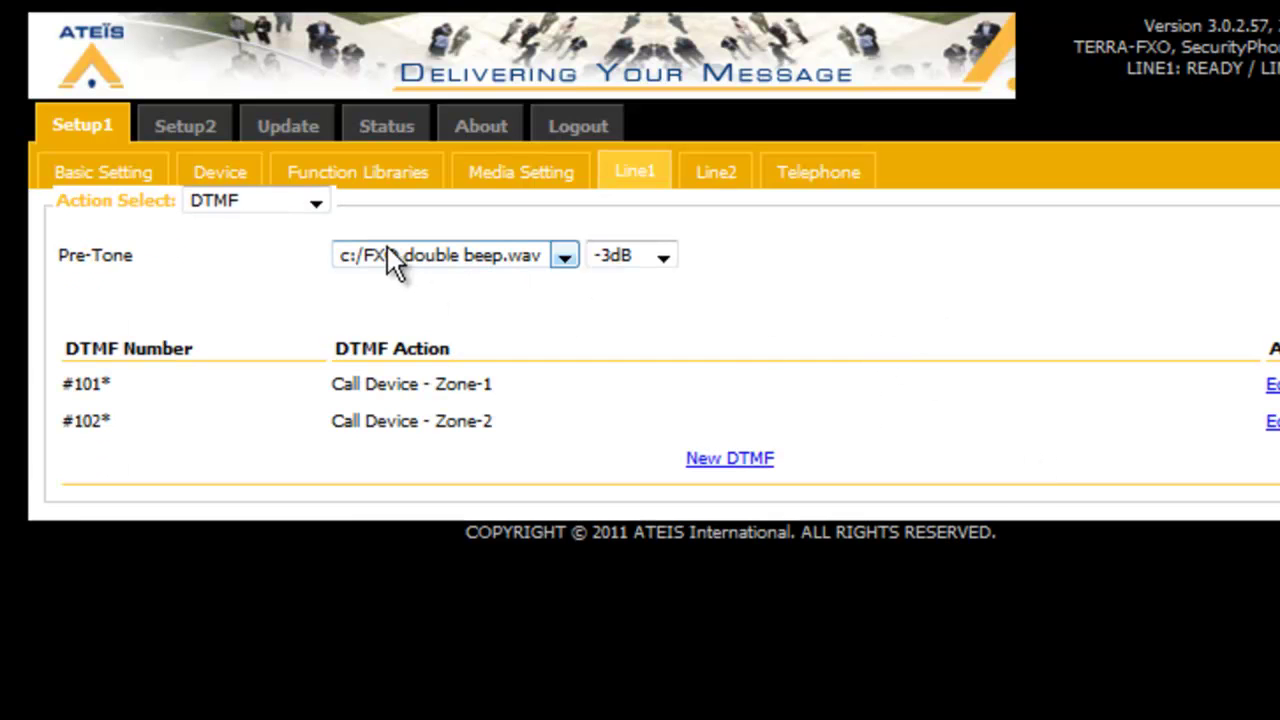
Add DTMF code 200 in Paging mode targeting Device - DR_Station and save it
left_click(730, 458)
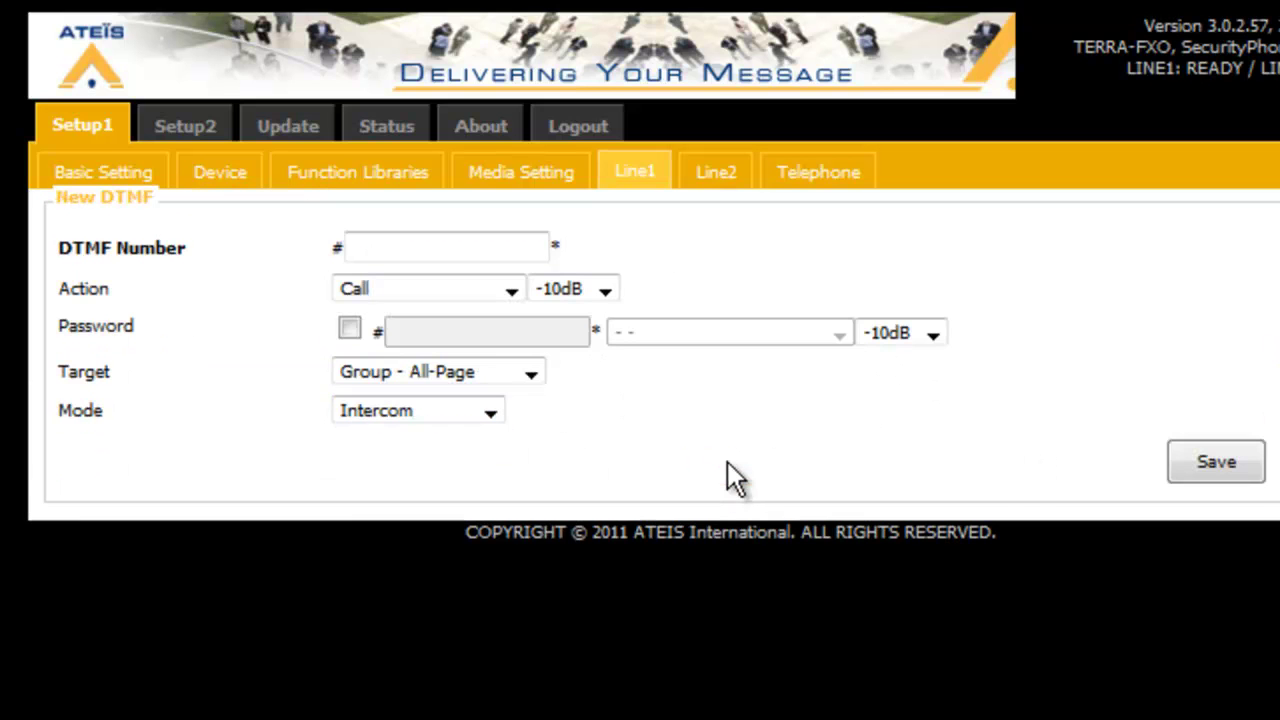
left_click(524, 244)
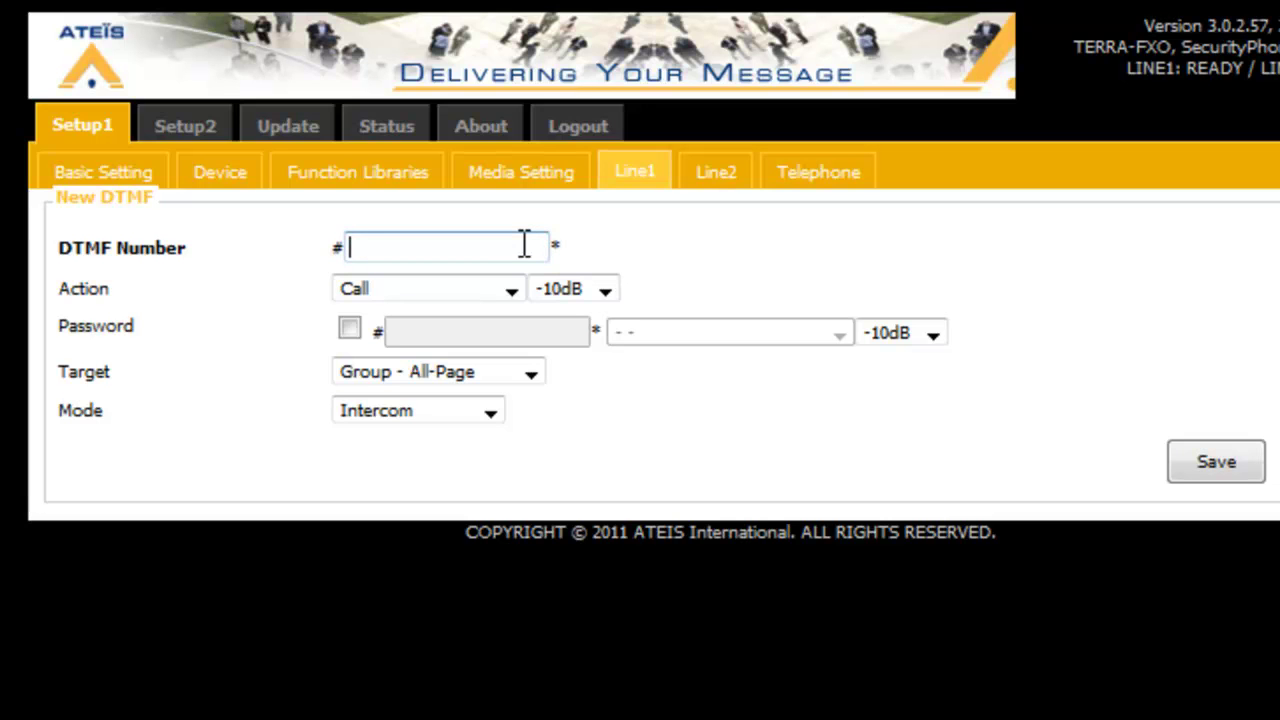
type("200")
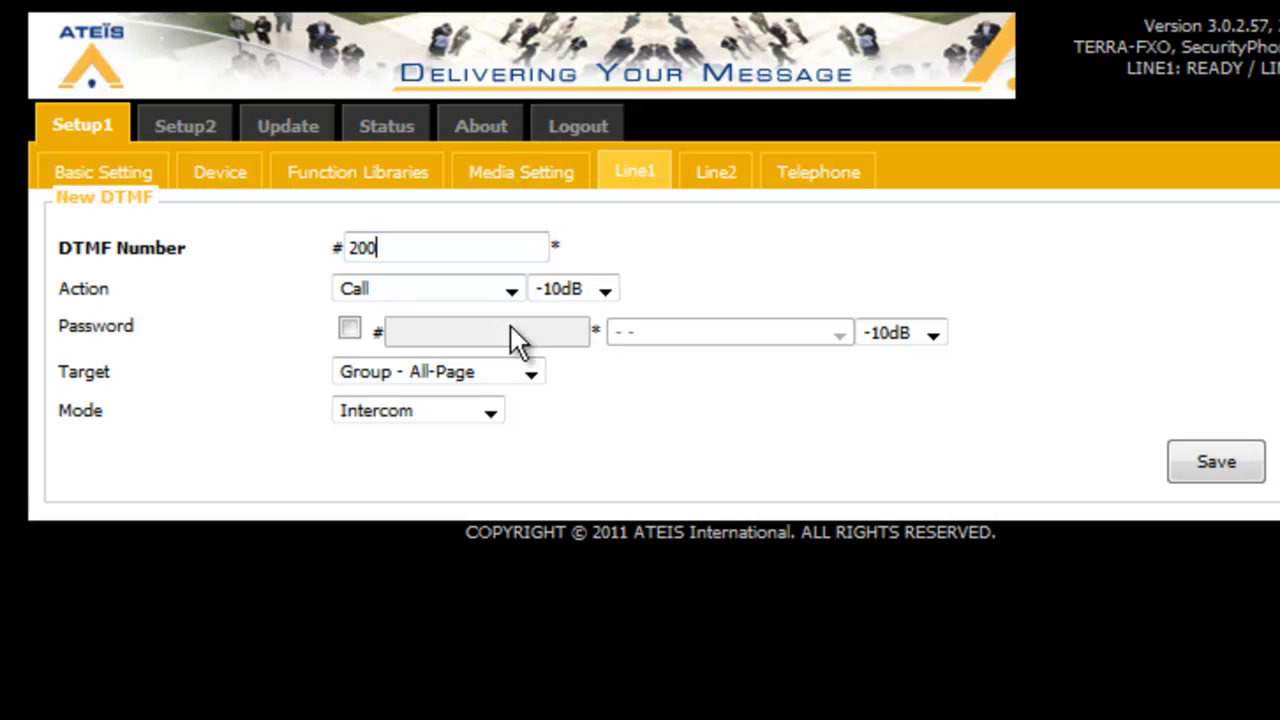
left_click(505, 413)
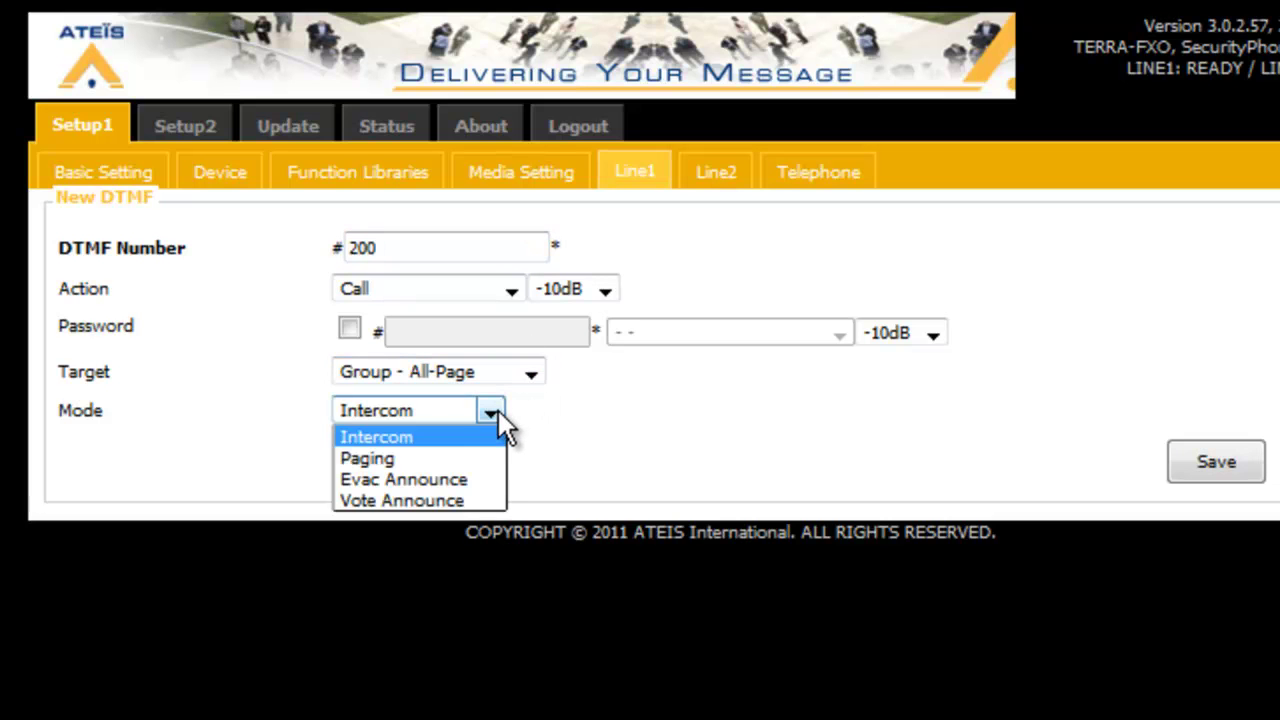
left_click(477, 462)
left_click(532, 376)
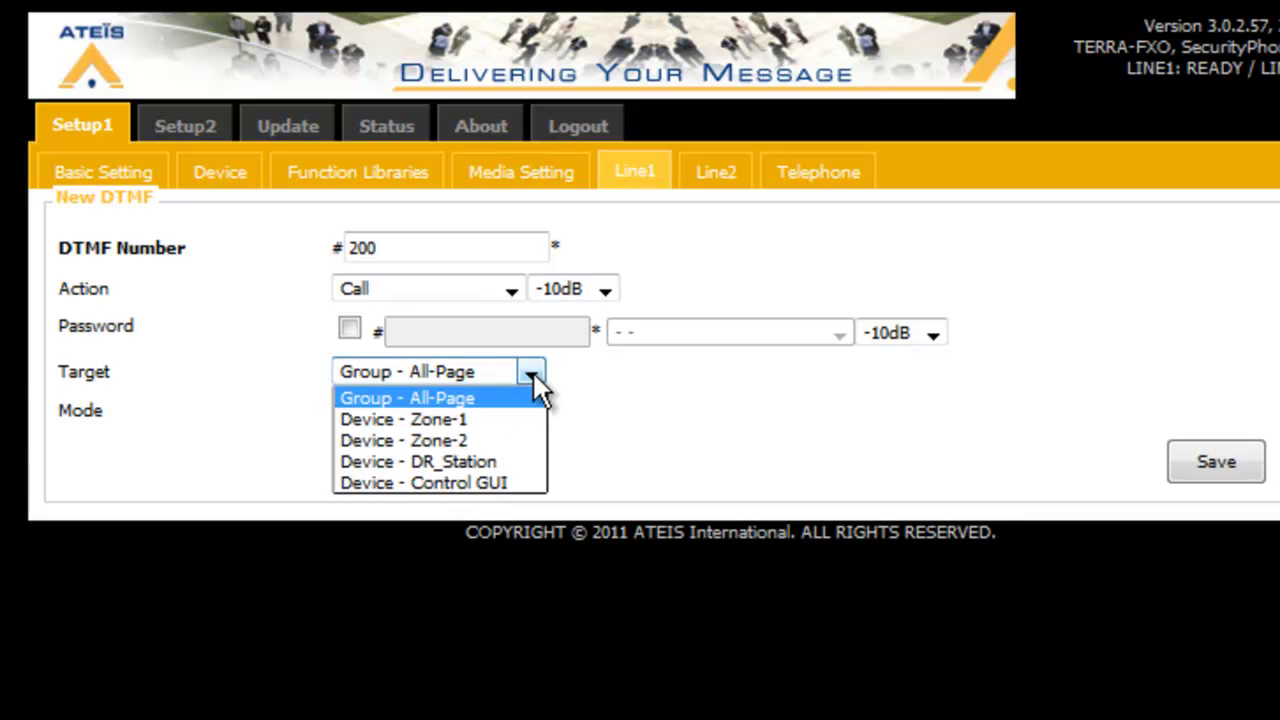
left_click(511, 461)
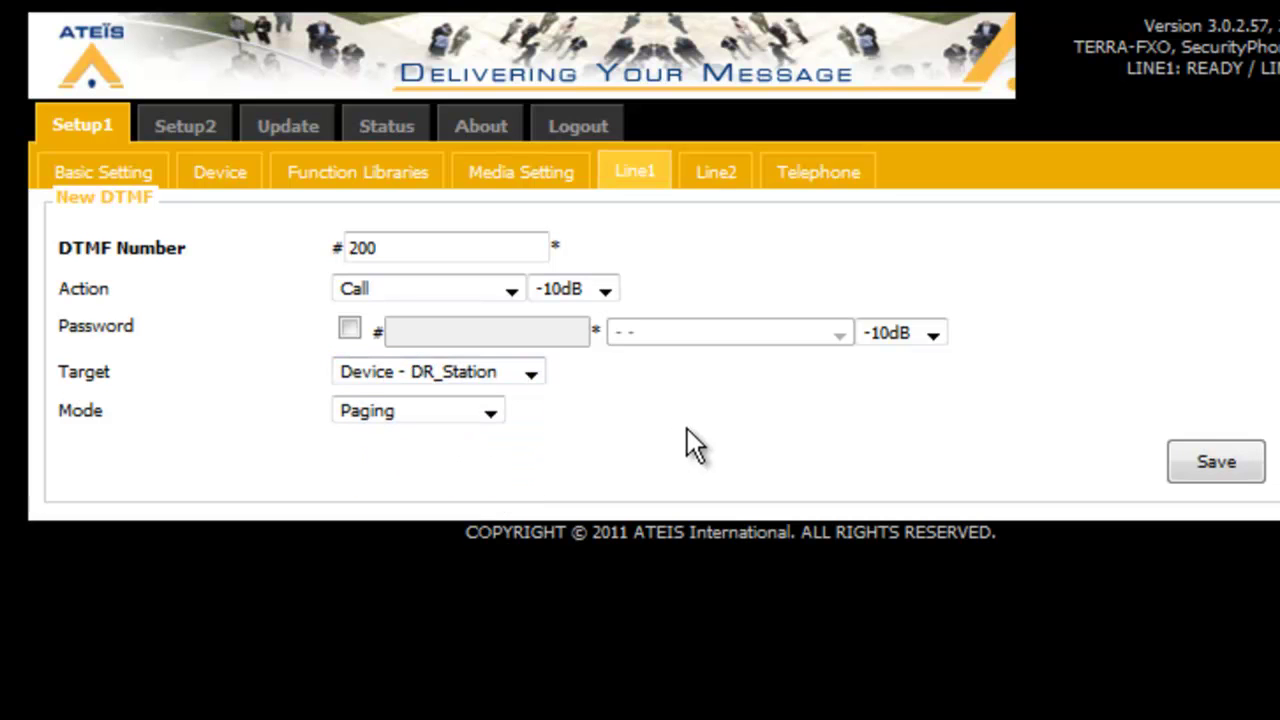
left_click(1224, 461)
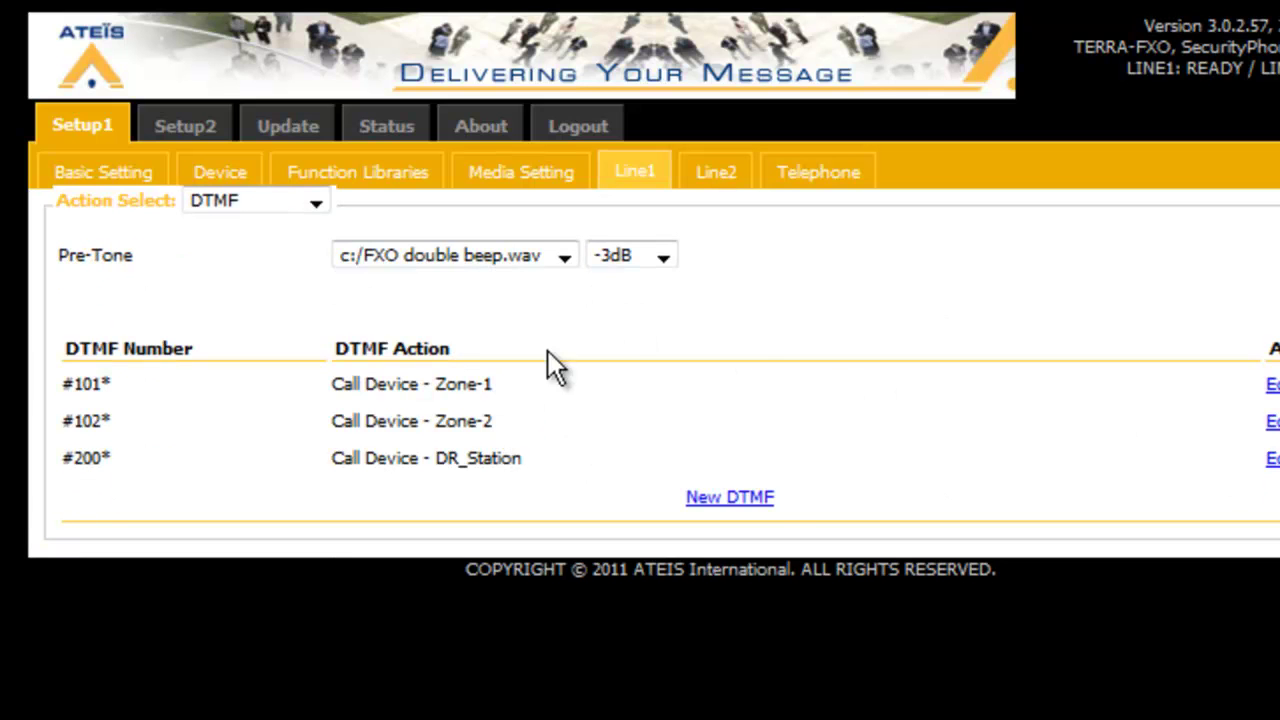
Add DTMF code 911 in Intercom mode targeting Device - Control GUI and save it
left_click(730, 497)
left_click(515, 245)
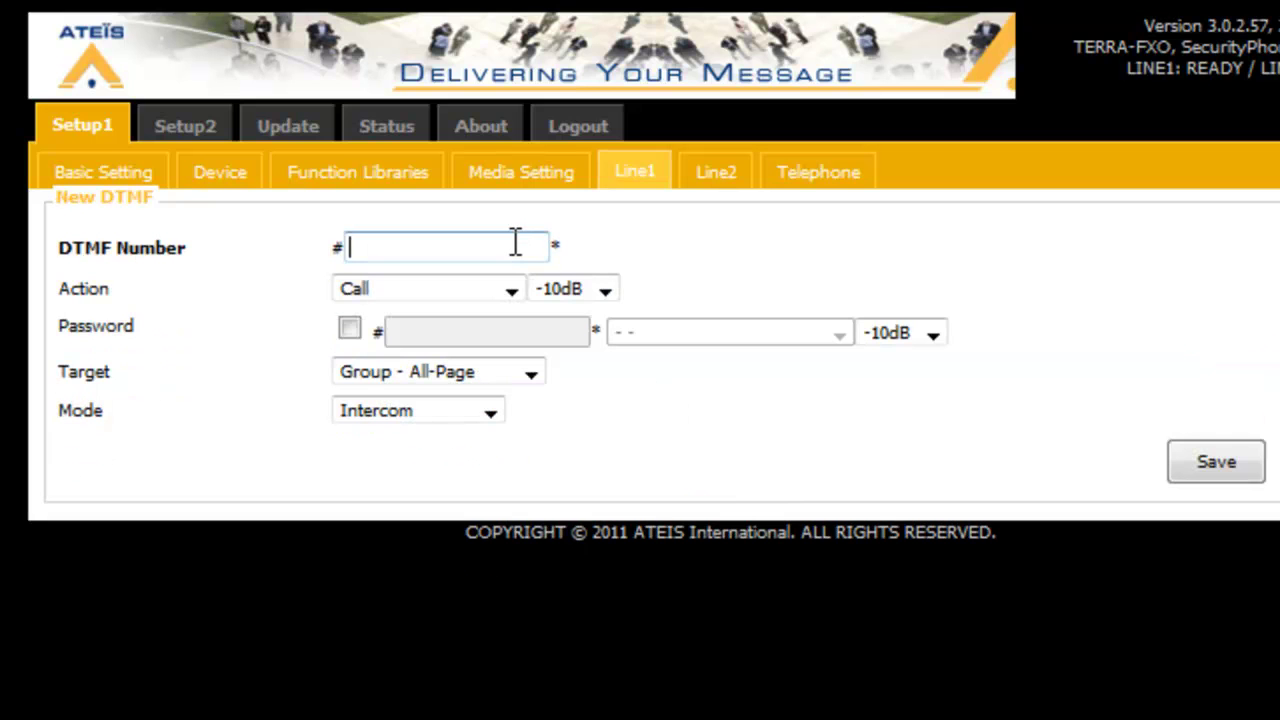
type("911")
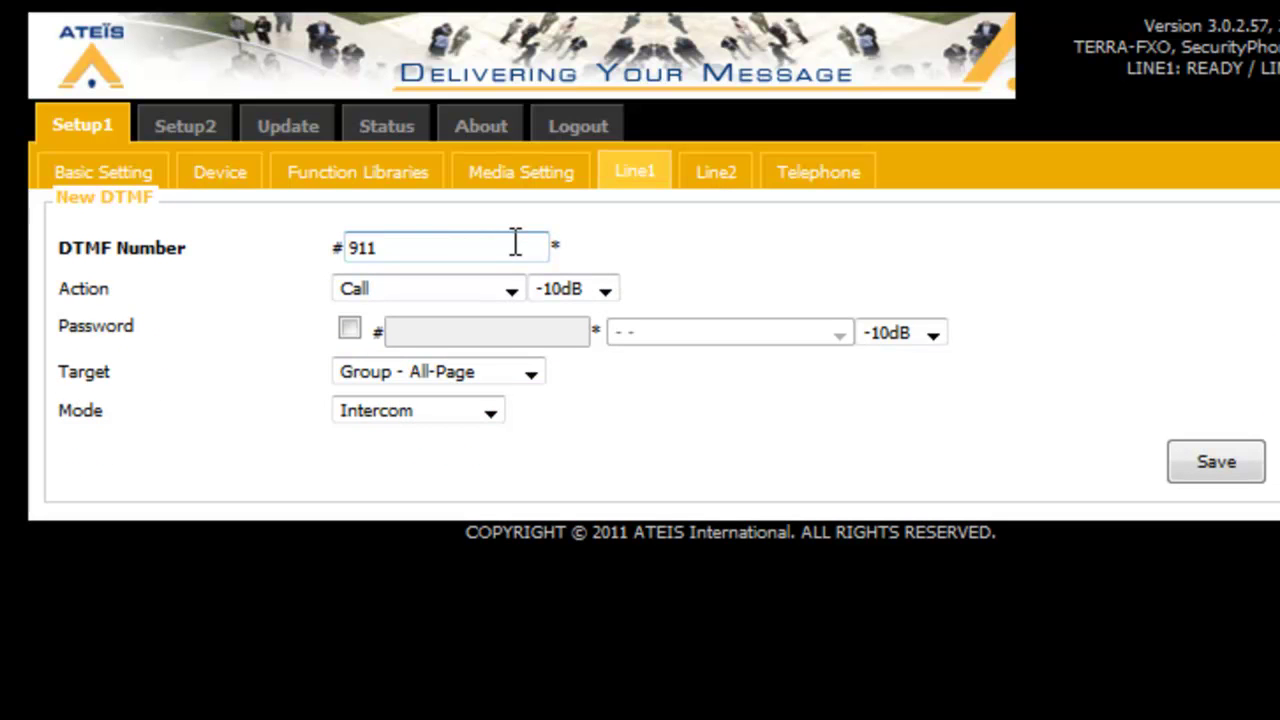
left_click(489, 413)
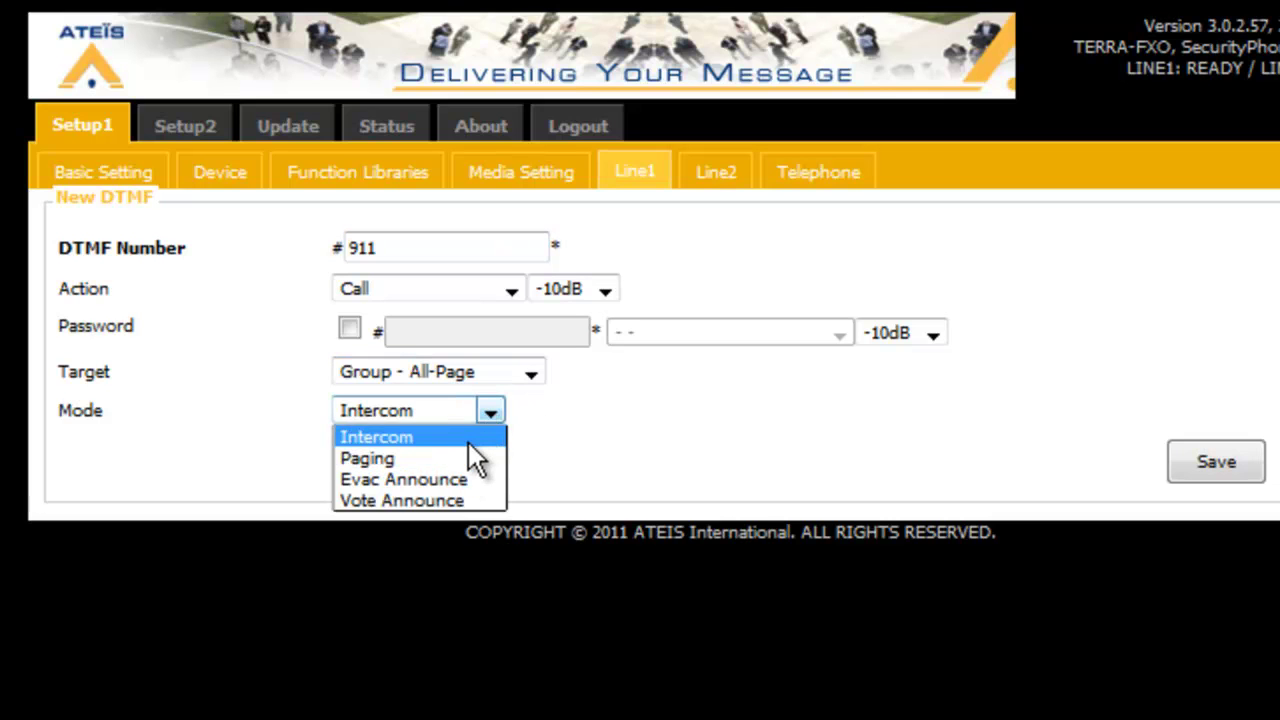
left_click(468, 442)
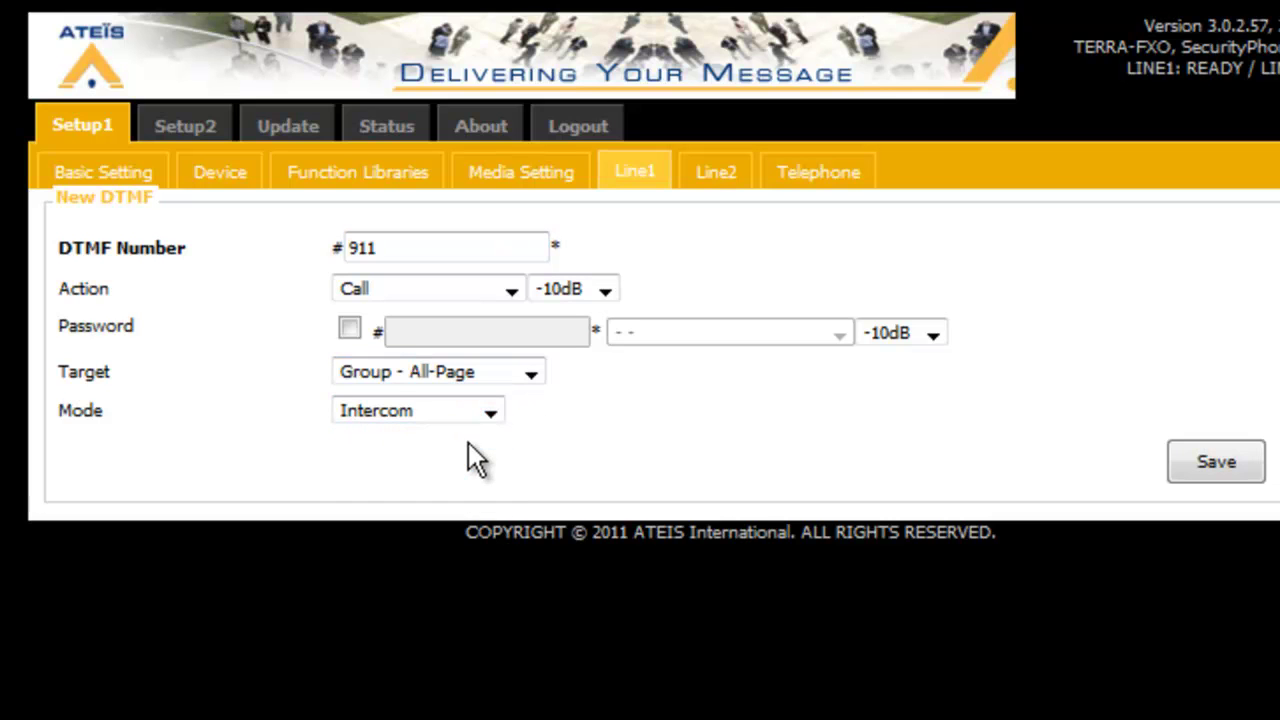
left_click(538, 380)
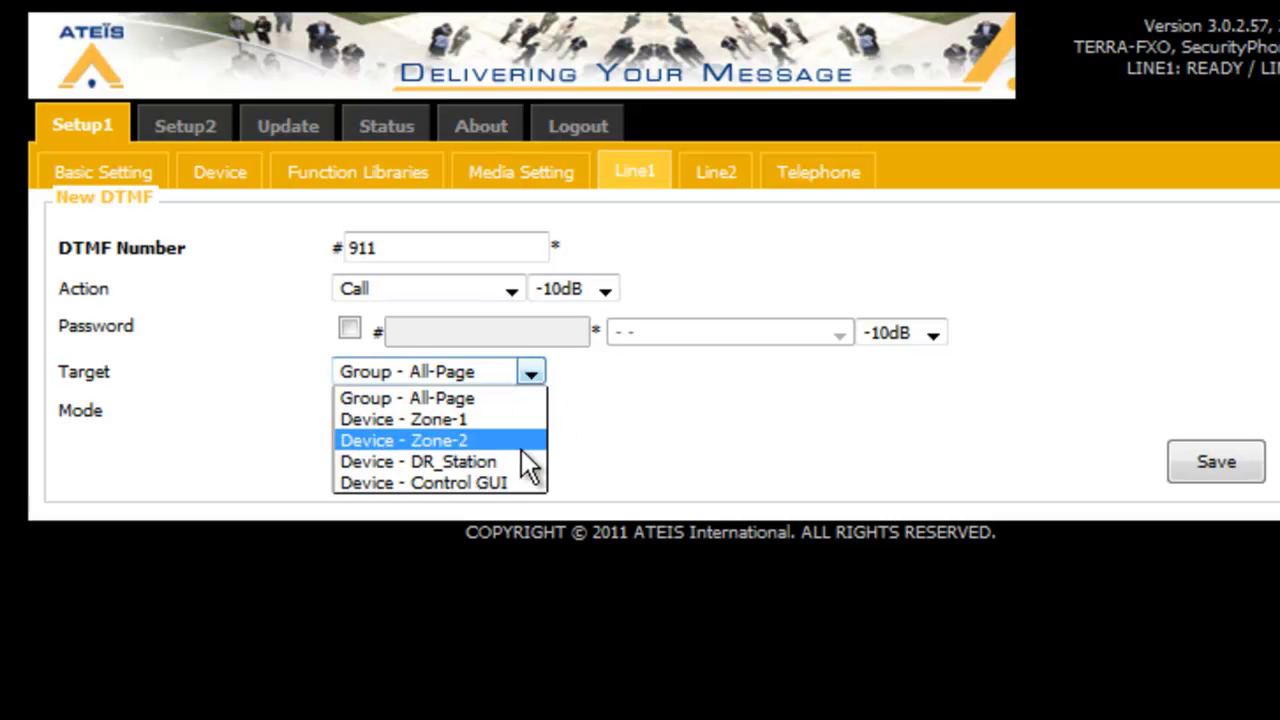
left_click(470, 483)
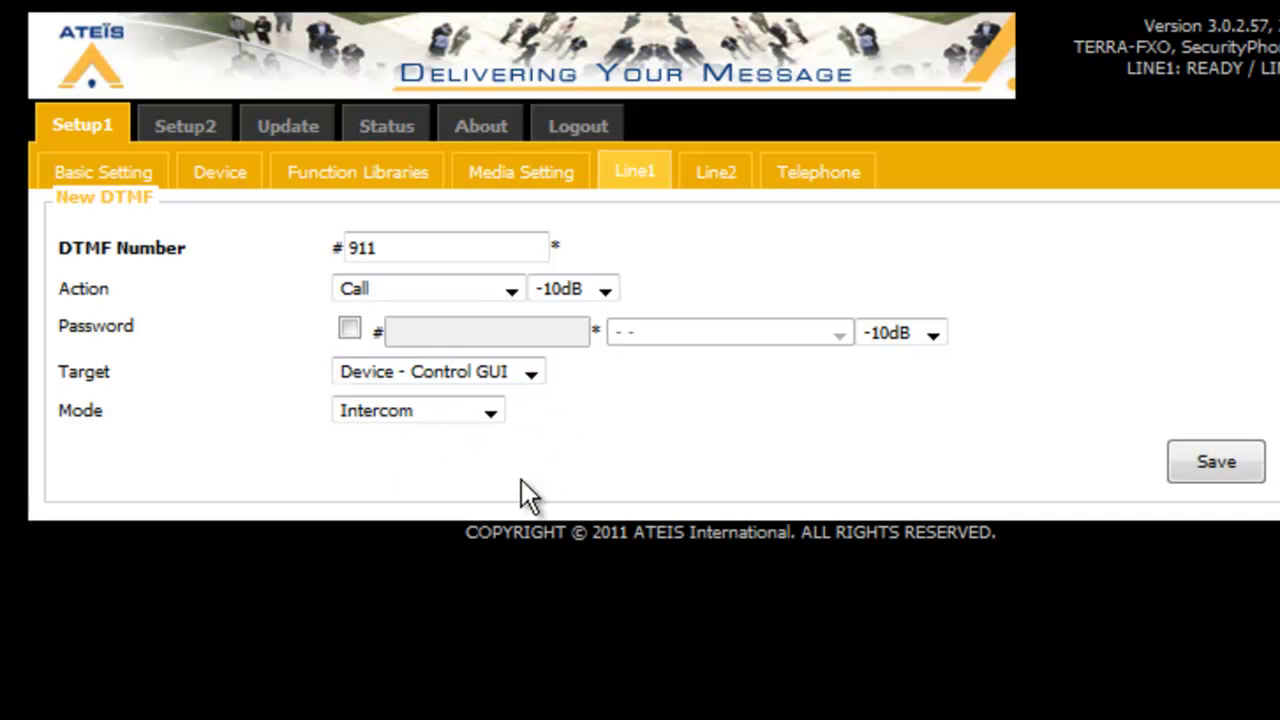
left_click(1229, 461)
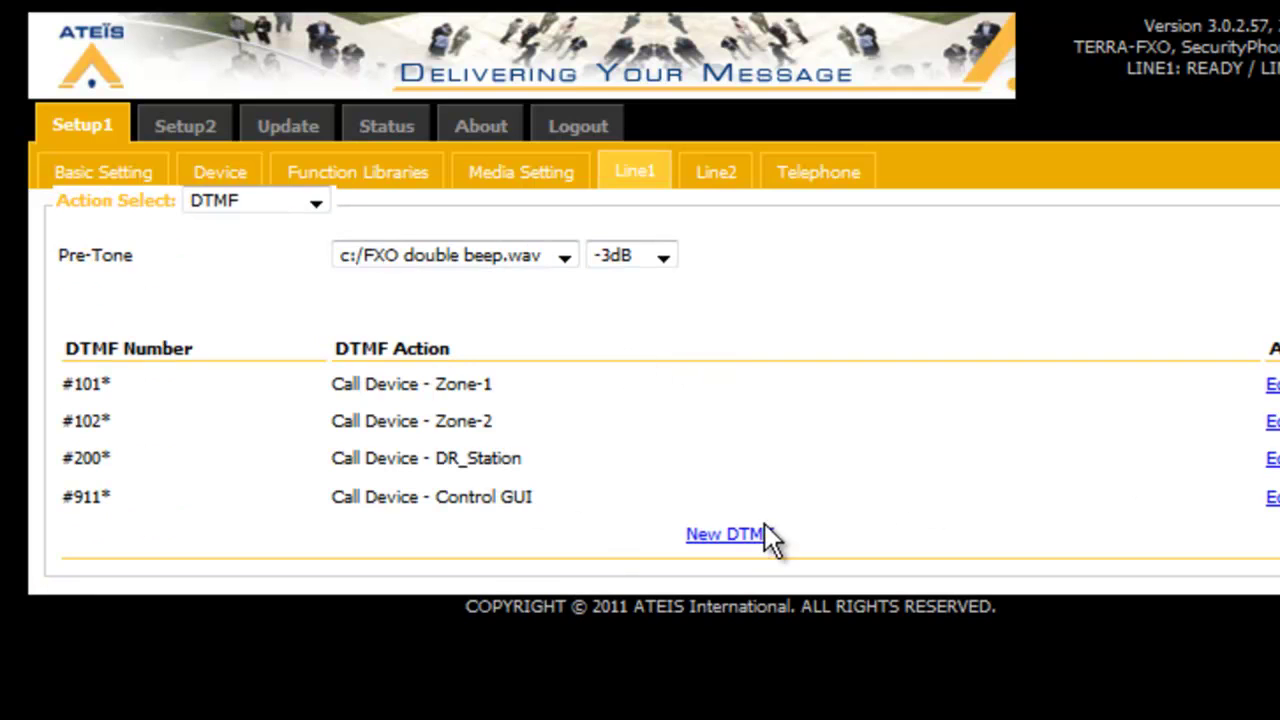
Add DTMF code 411 targeting Device - DR_Station and save it
left_click(762, 534)
left_click(478, 246)
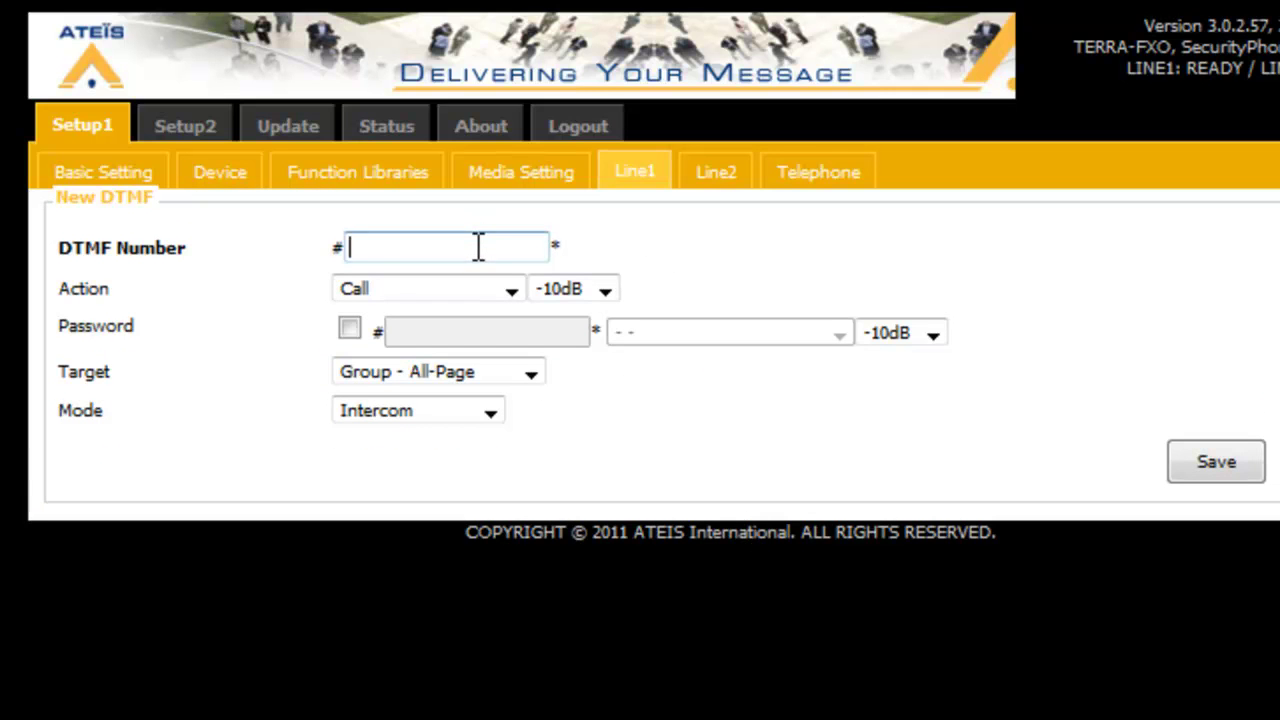
type("411")
key("Tab")
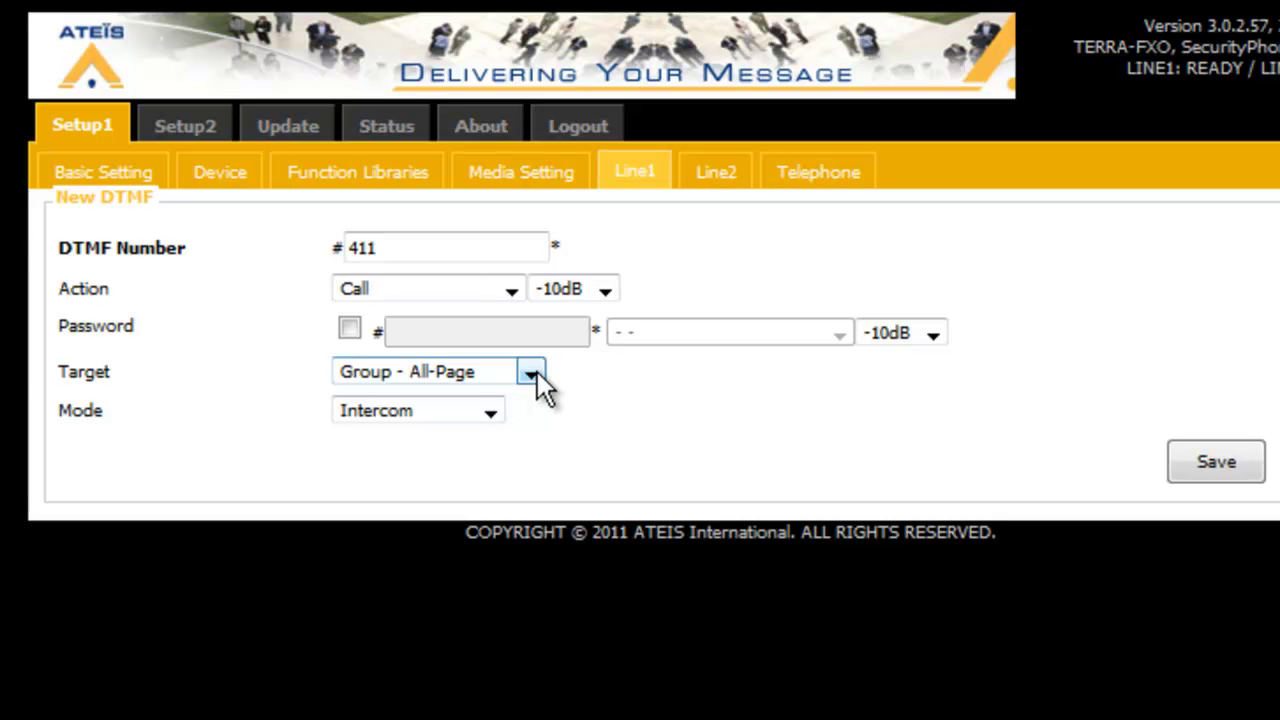
left_click(542, 375)
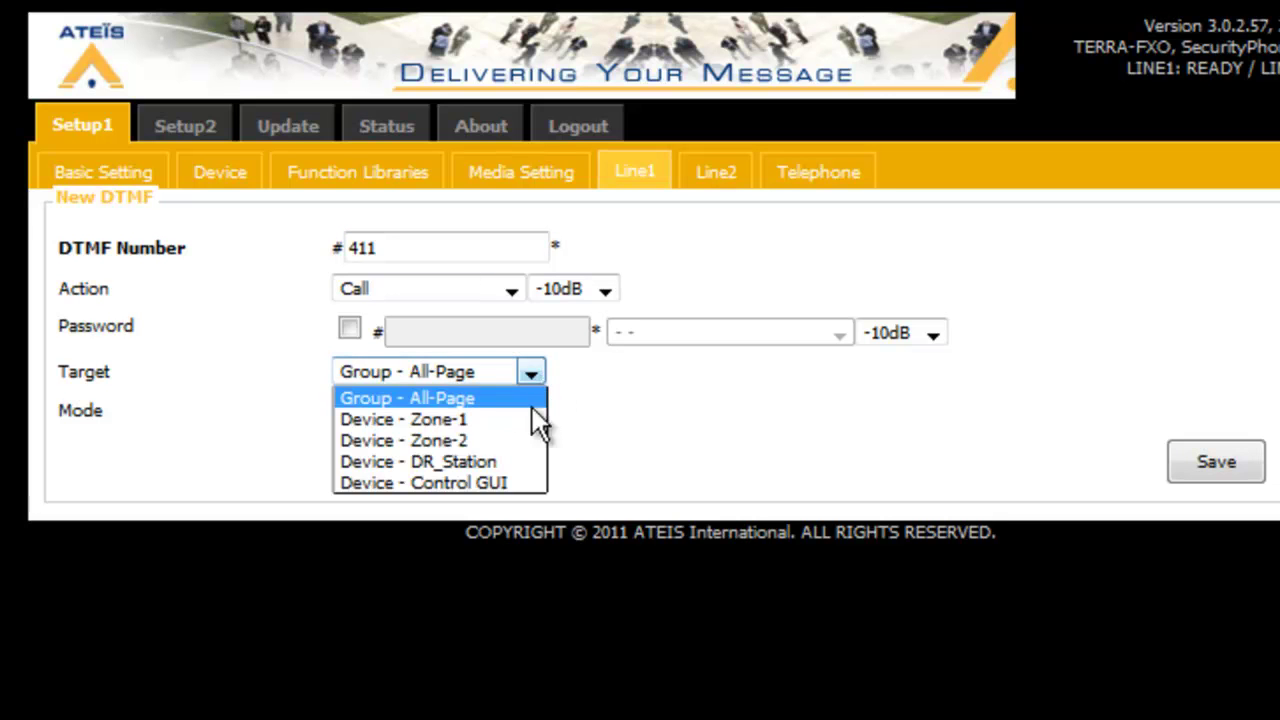
left_click(516, 460)
left_click(1229, 461)
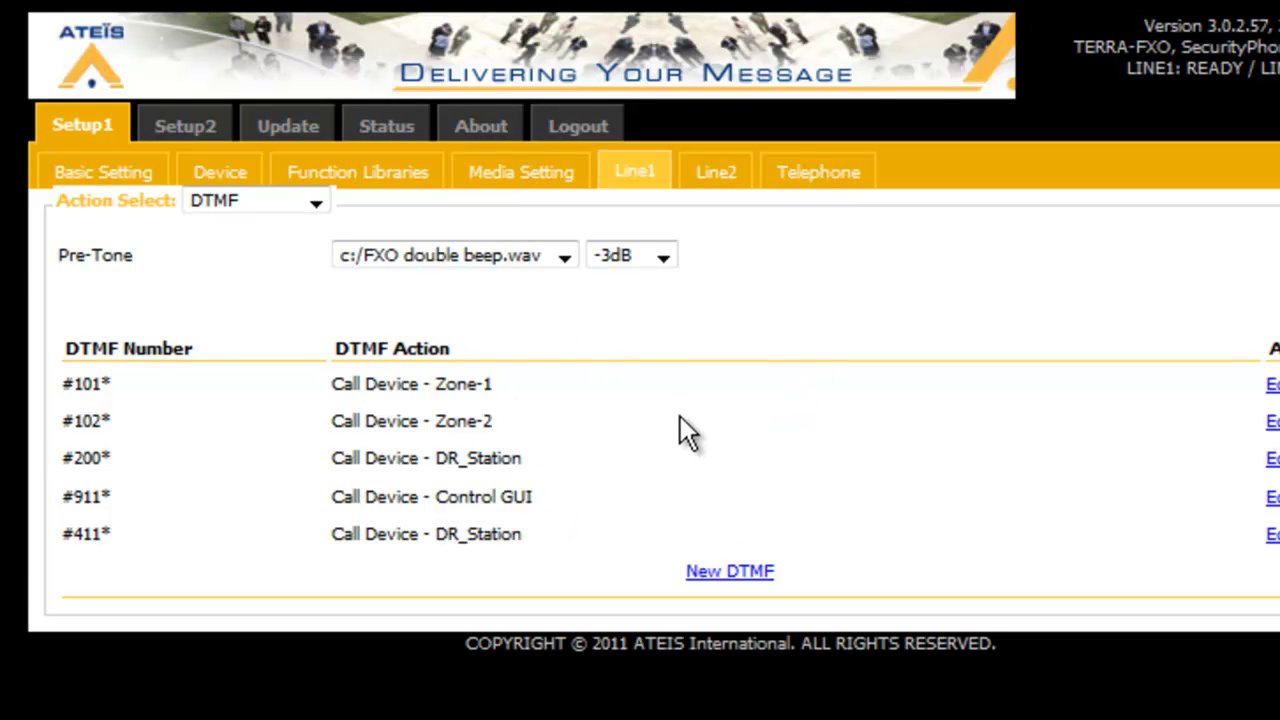
Add DTMF code 00 in Paging mode targeting Group - All-Page and save it
left_click(730, 571)
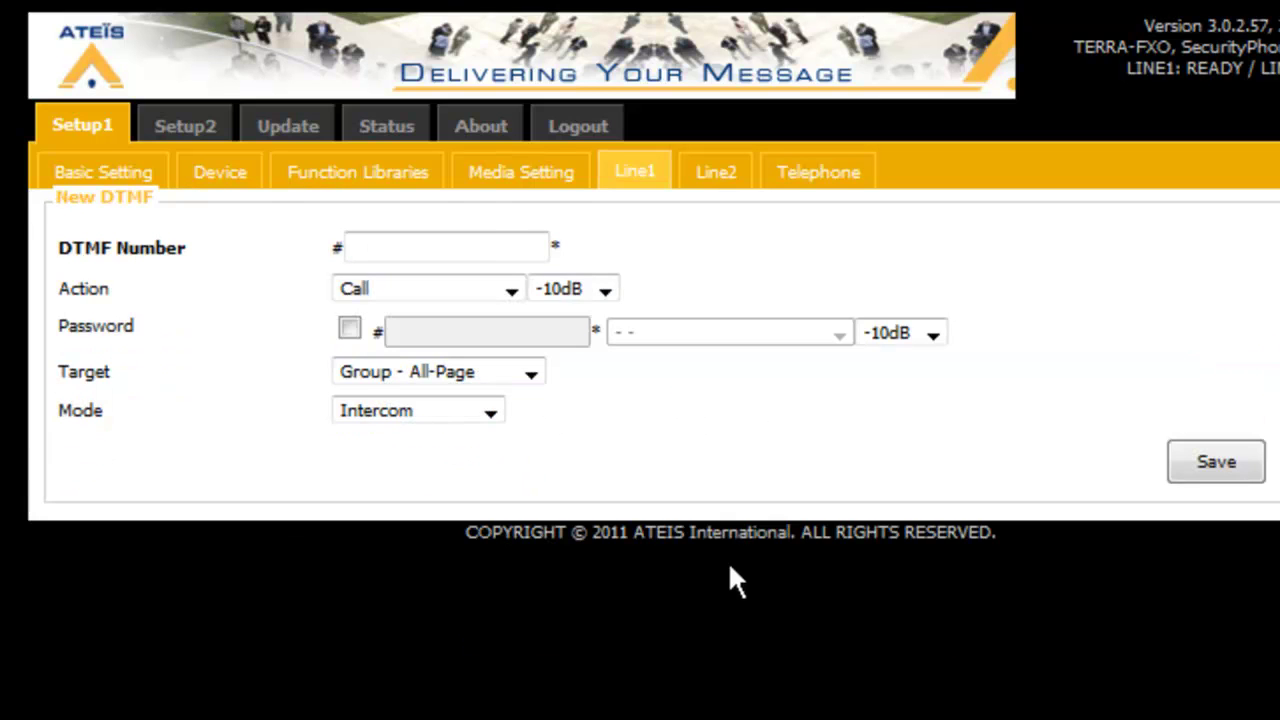
left_click(478, 236)
type("00")
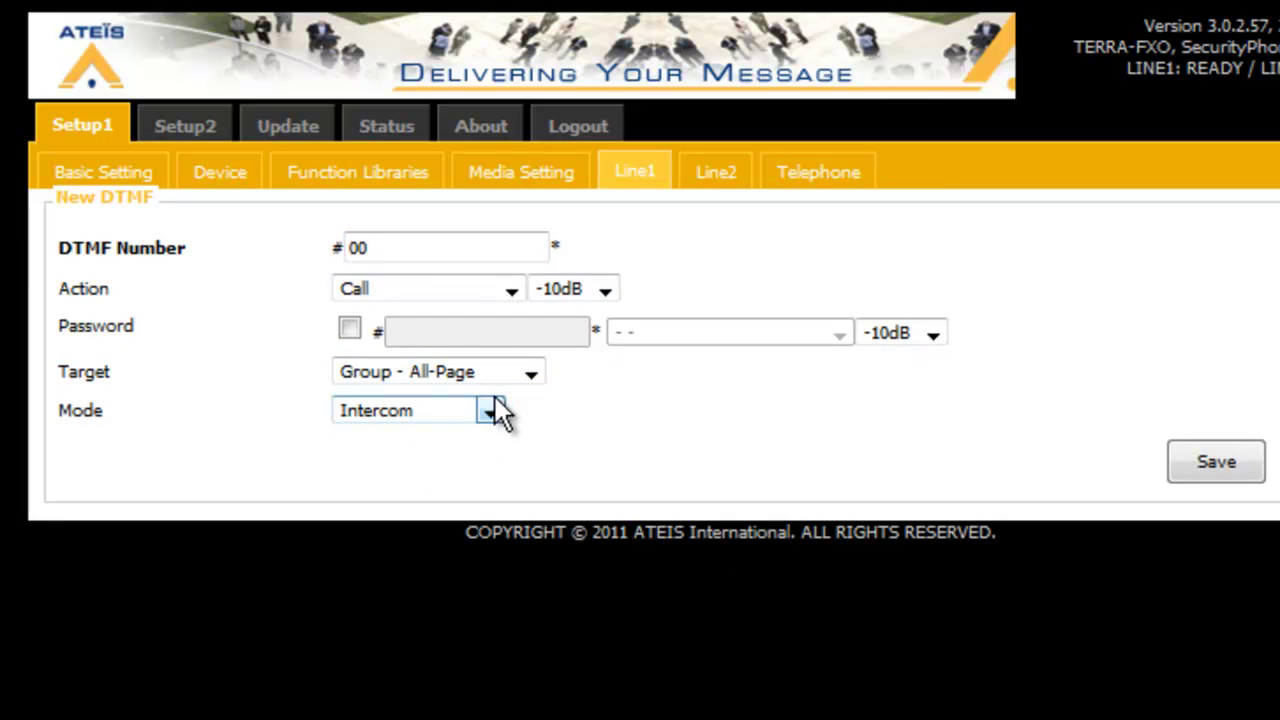
left_click(492, 414)
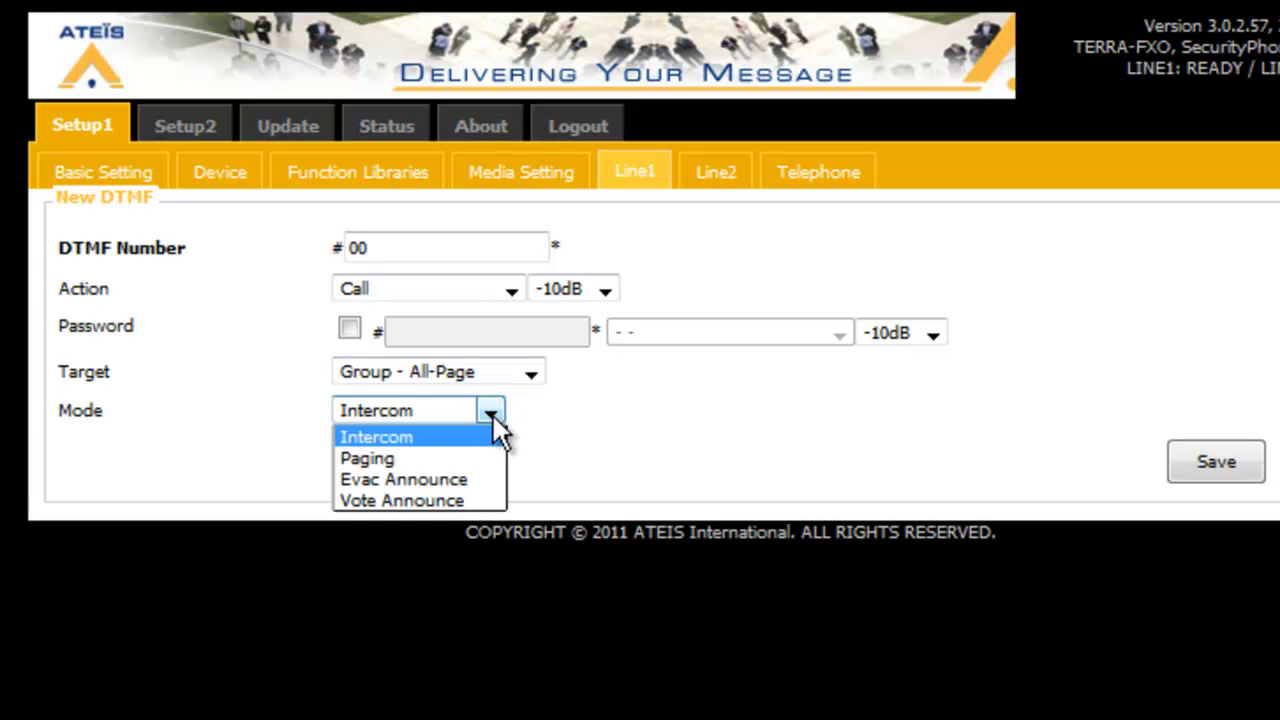
left_click(446, 457)
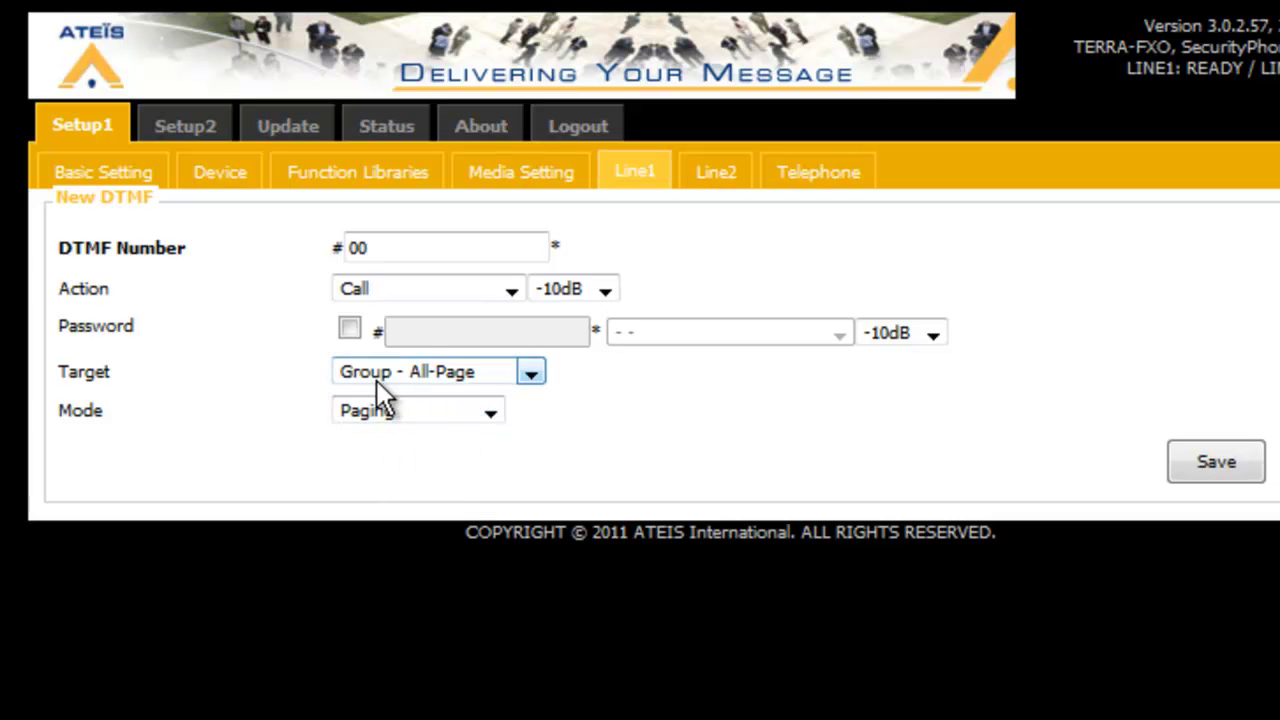
left_click(531, 371)
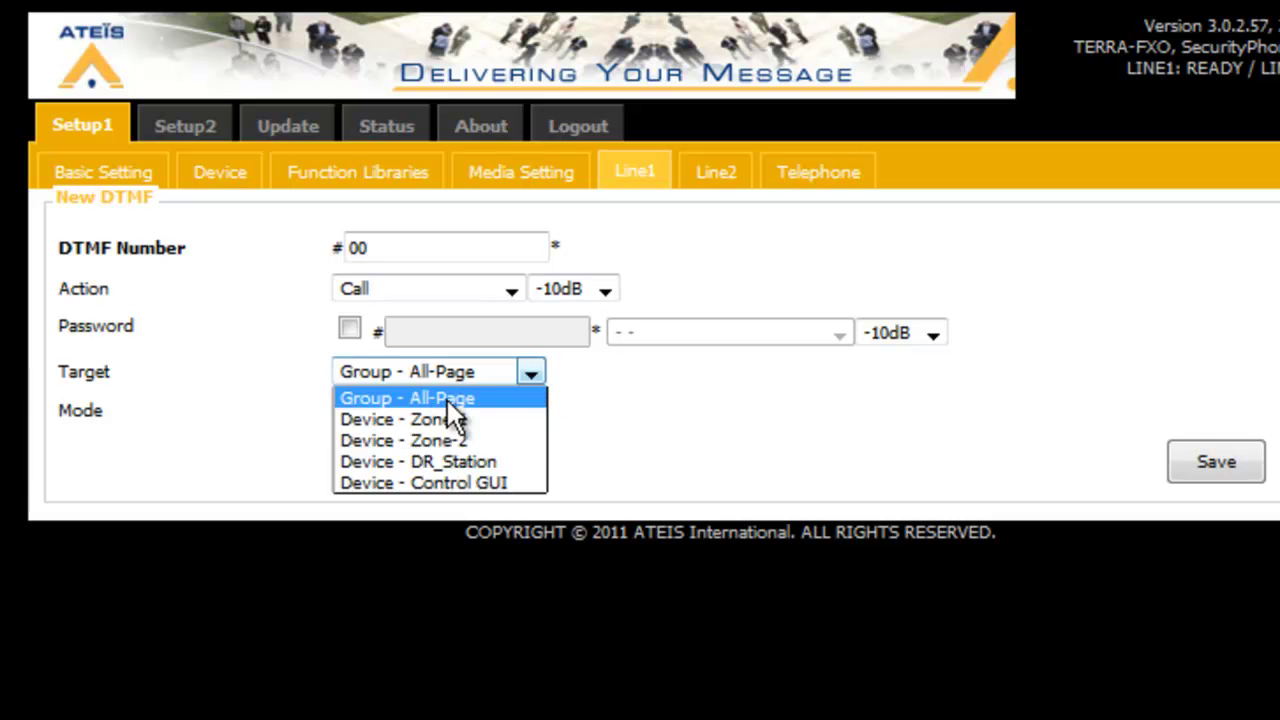
left_click(454, 400)
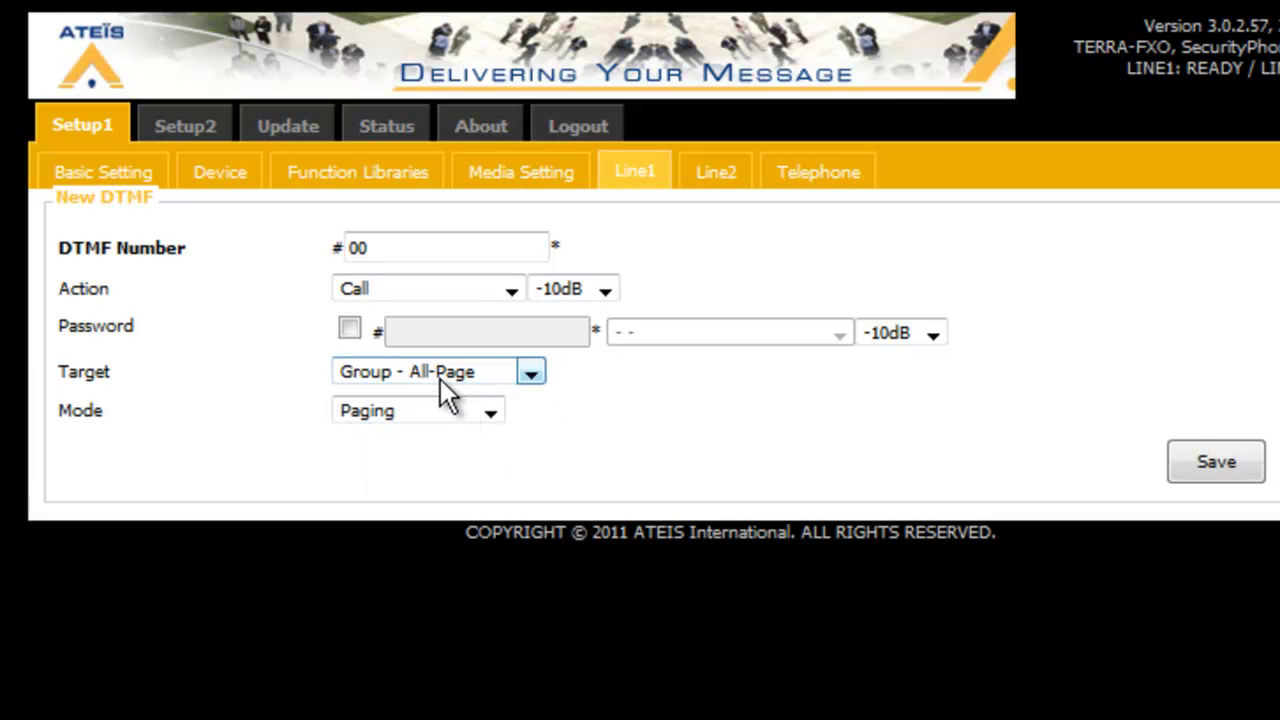
left_click(1230, 466)
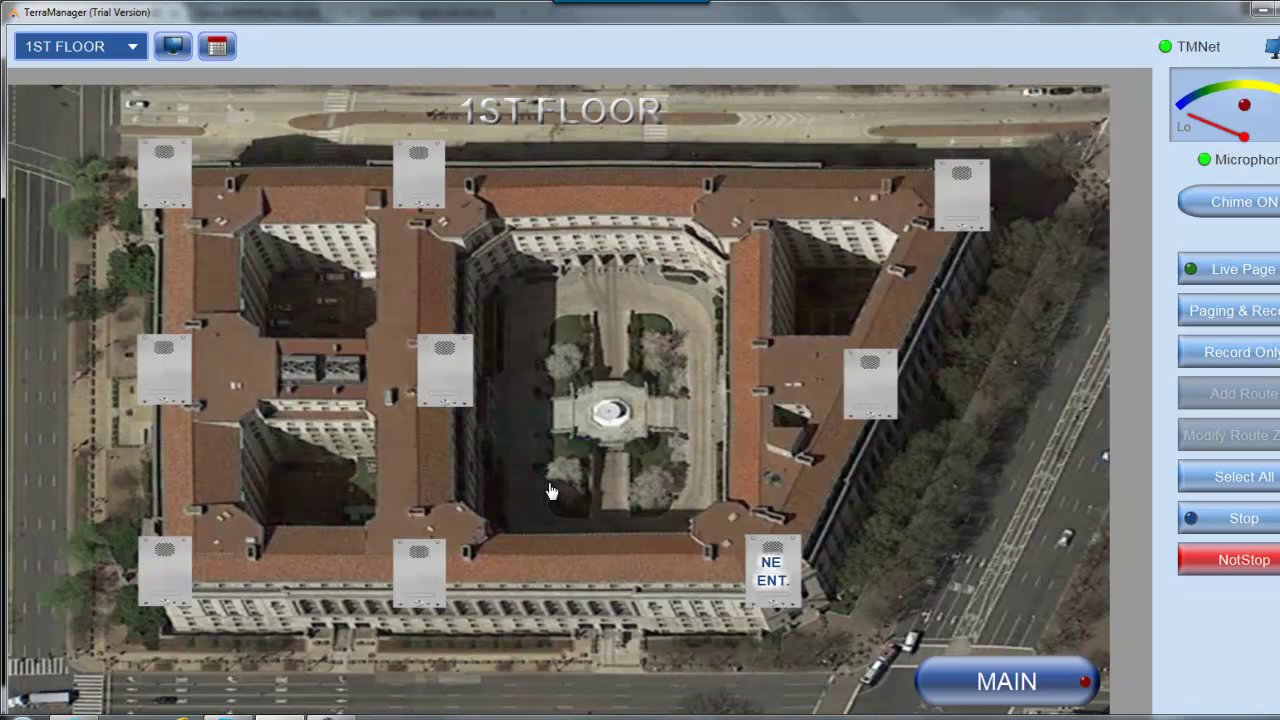
Answer the SecurityPhone intercom call in TerraManager, then hang it up
left_click(551, 490)
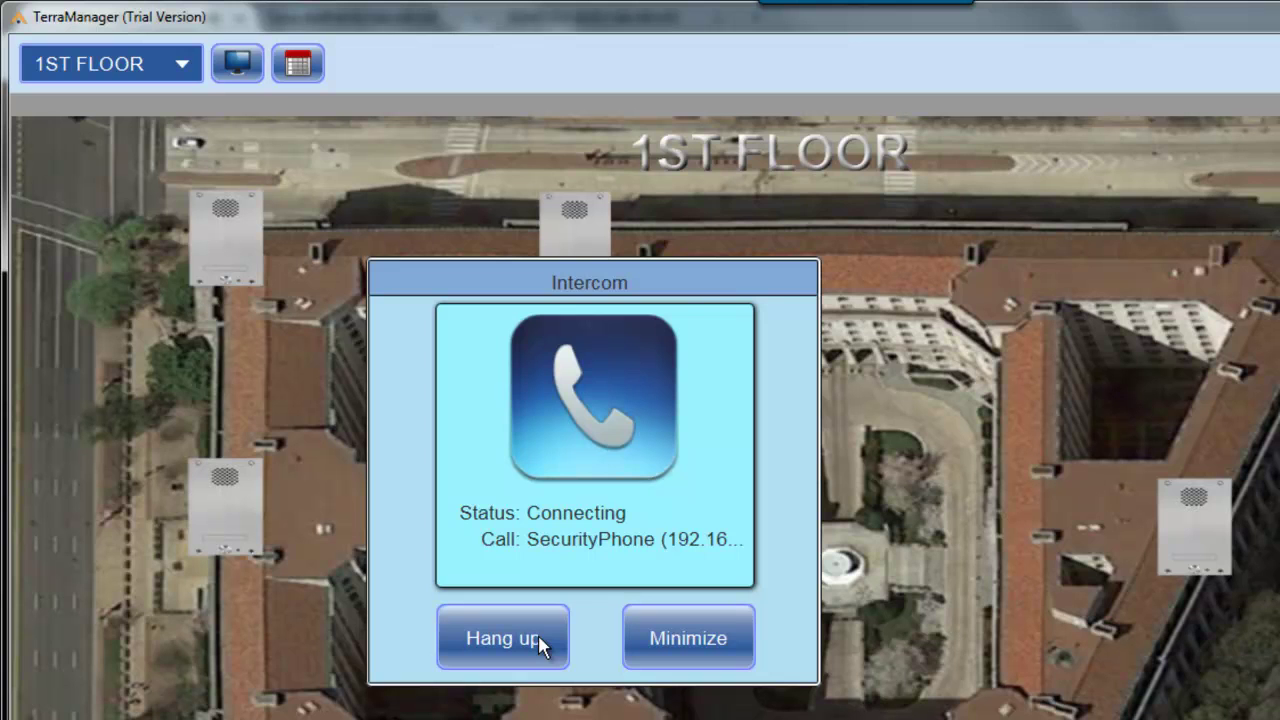
left_click(538, 634)
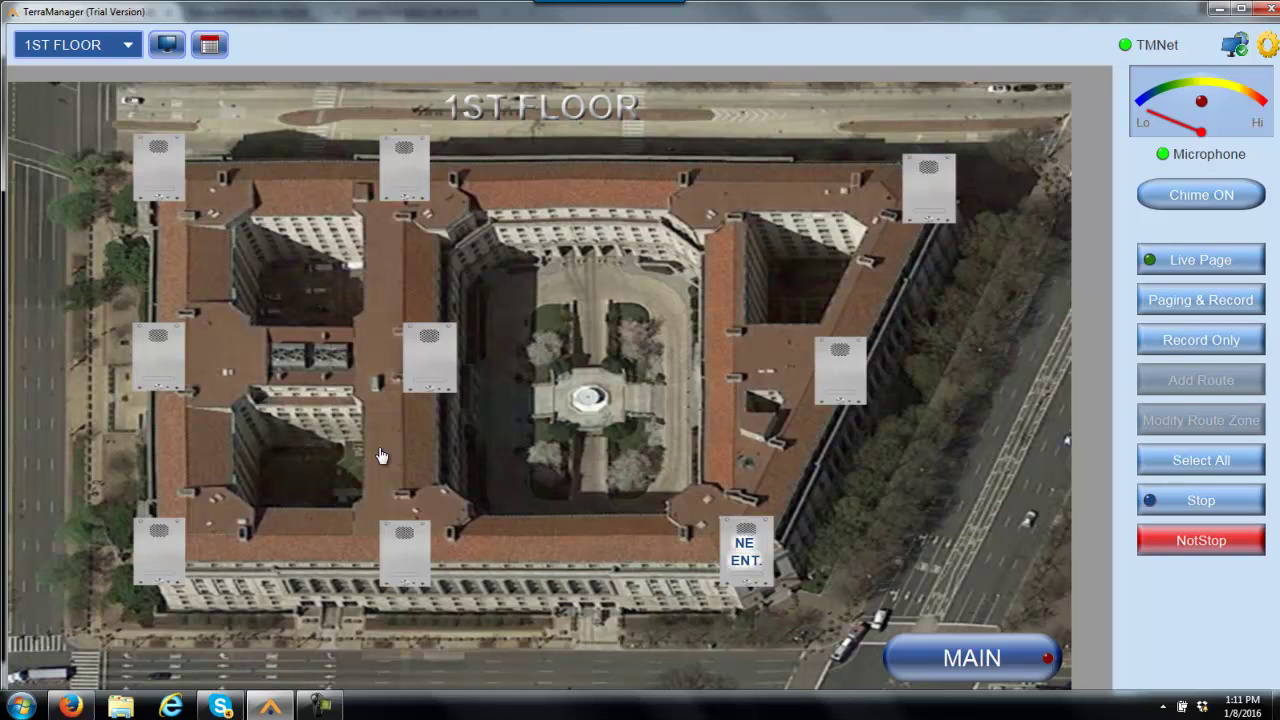
Minimise TerraManager to bring back the FXO Device list in Firefox
left_click(264, 709)
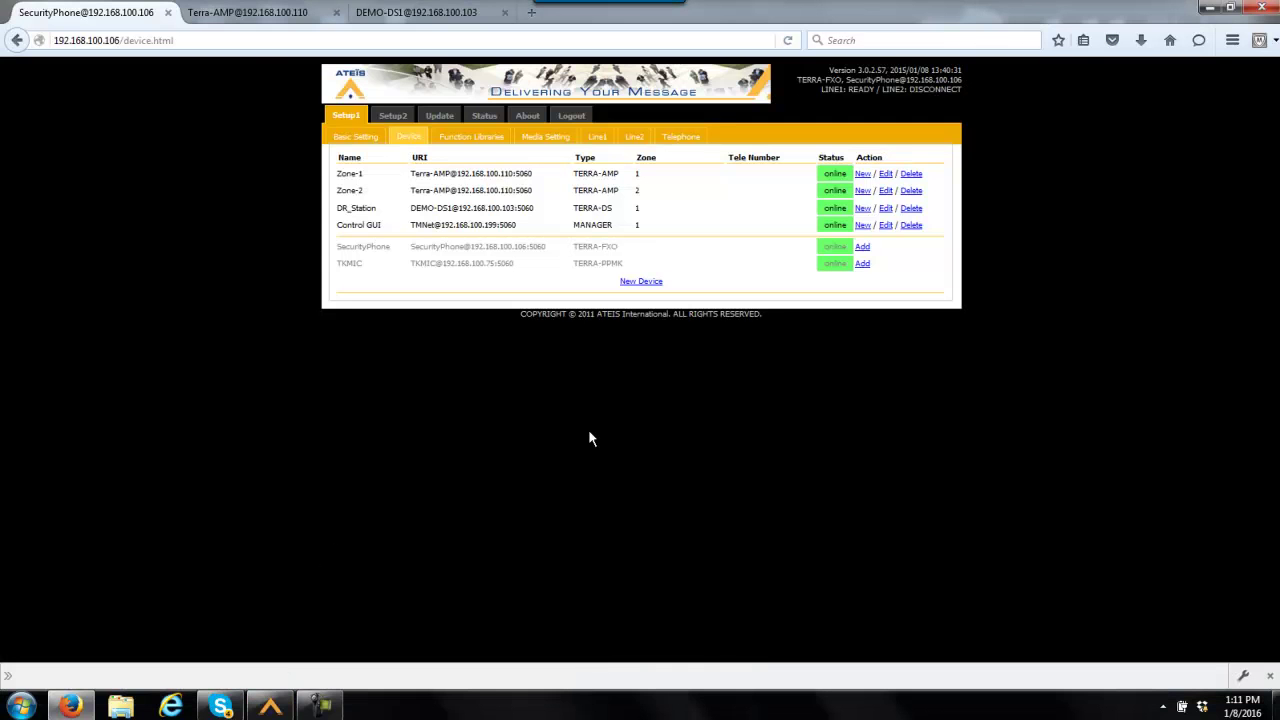